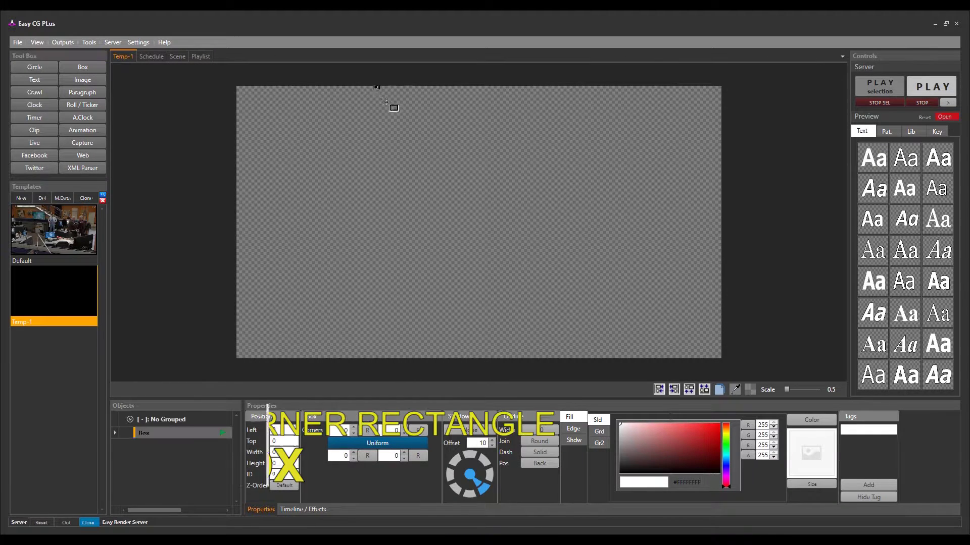
# - Draw a box about 2142 by 1840 filling the canvas from x 553 rightward, and cut its upper-left corner Flat at 100
pyautogui.moveTo(376, 87); pyautogui.dragTo(721, 358)
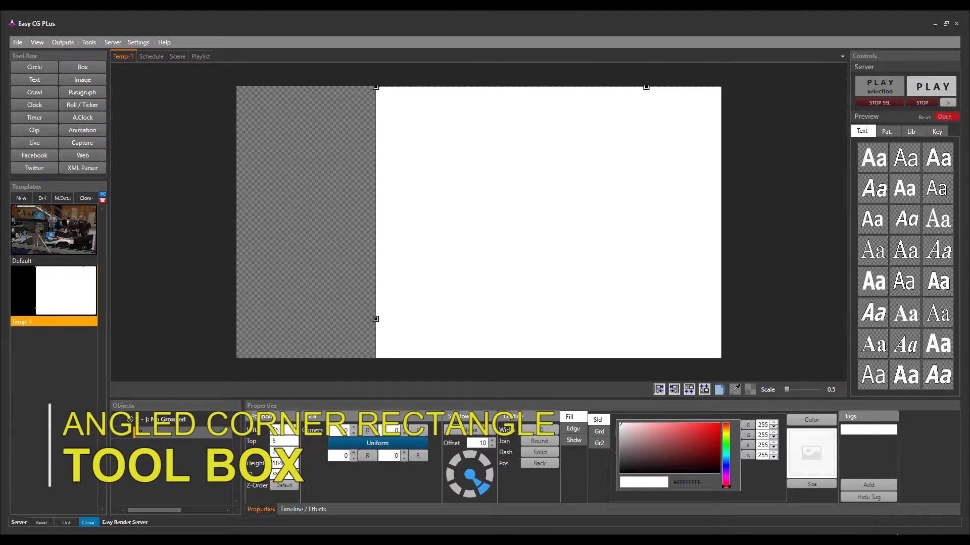
pyautogui.click(334, 430)
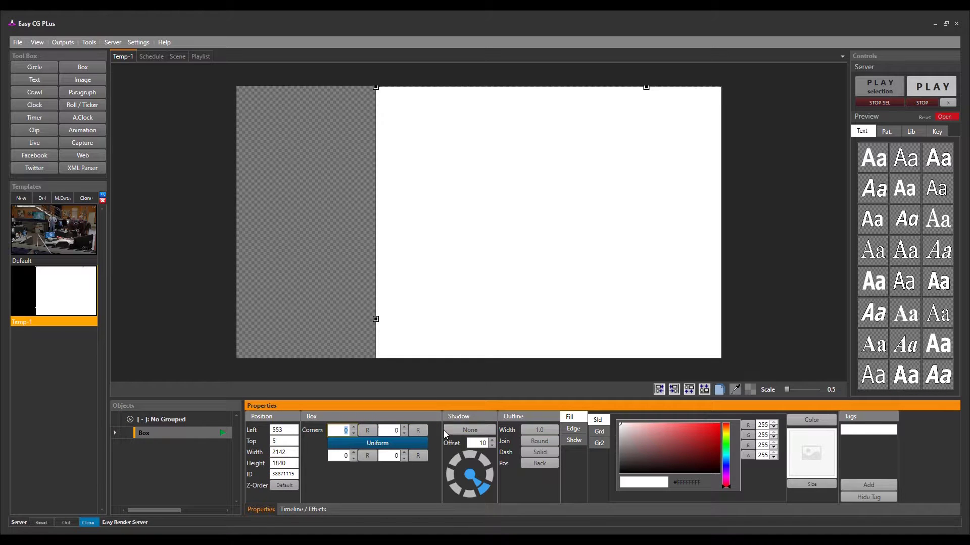
pyautogui.write('100')
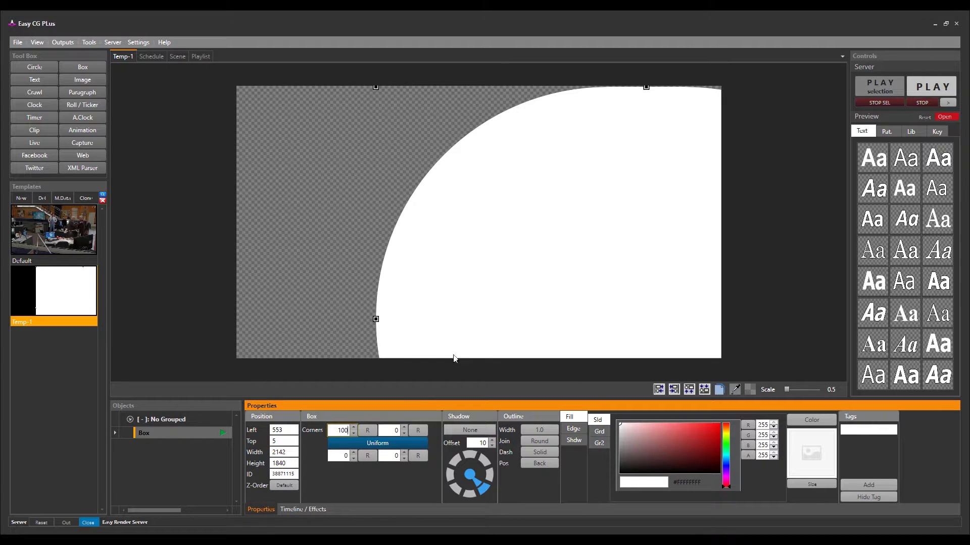
pyautogui.click(367, 432)
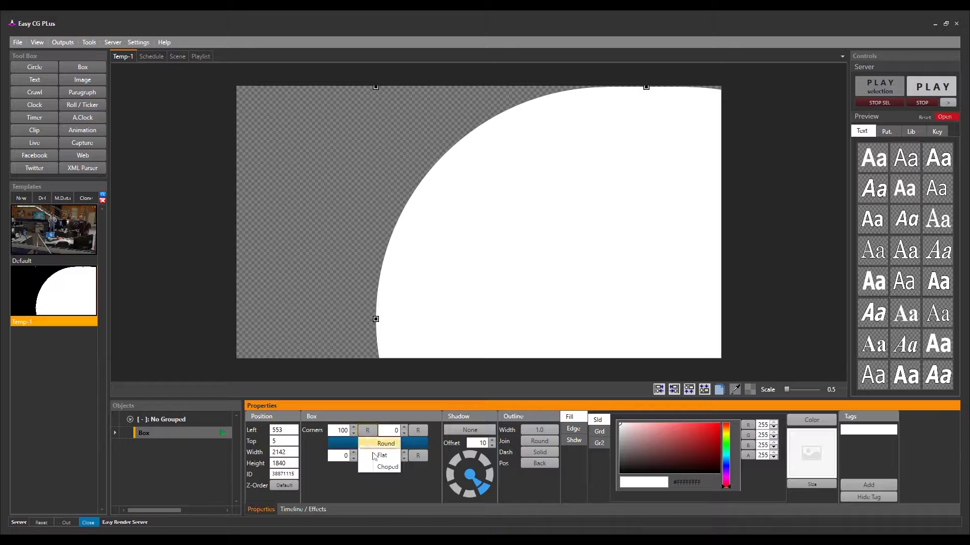
pyautogui.click(386, 467)
# - Widen the box to about 3118 and shift it into the canvas's lower-right corner, and place a duplicate across the upper-left corner
pyautogui.moveTo(495, 266); pyautogui.dragTo(538, 259)
pyautogui.moveTo(395, 310); pyautogui.dragTo(319, 167)
pyautogui.hotkey('ctrl', 'd')
pyautogui.moveTo(597, 276); pyautogui.dragTo(245, 186)
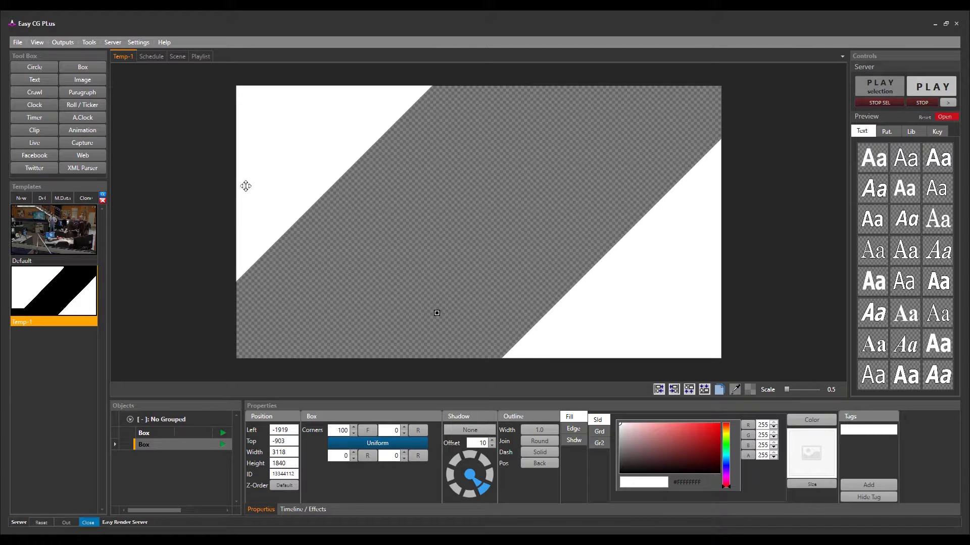
pyautogui.moveTo(246, 187); pyautogui.dragTo(244, 188)
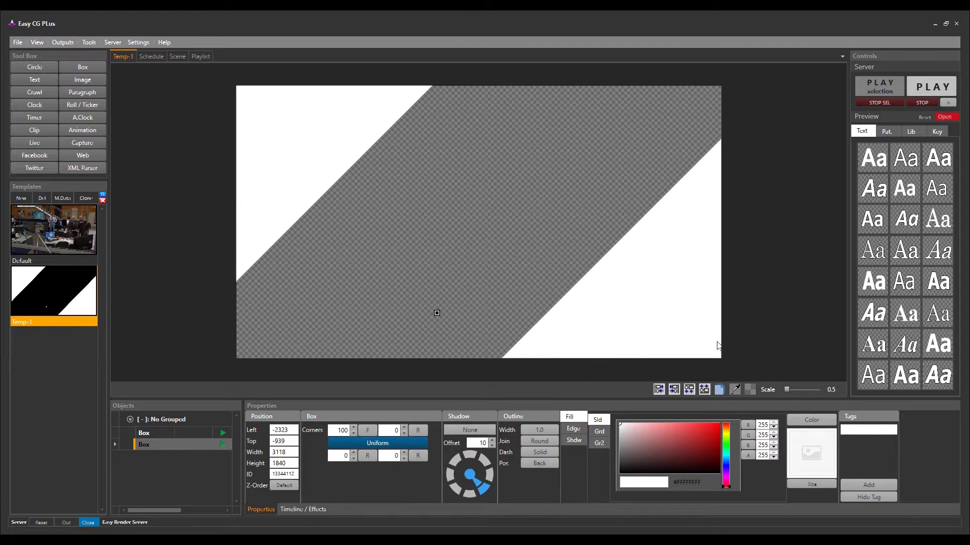
# - Tag the upper-left box Upper and the lower-right box Lower
pyautogui.click(862, 430)
pyautogui.write('Upper')
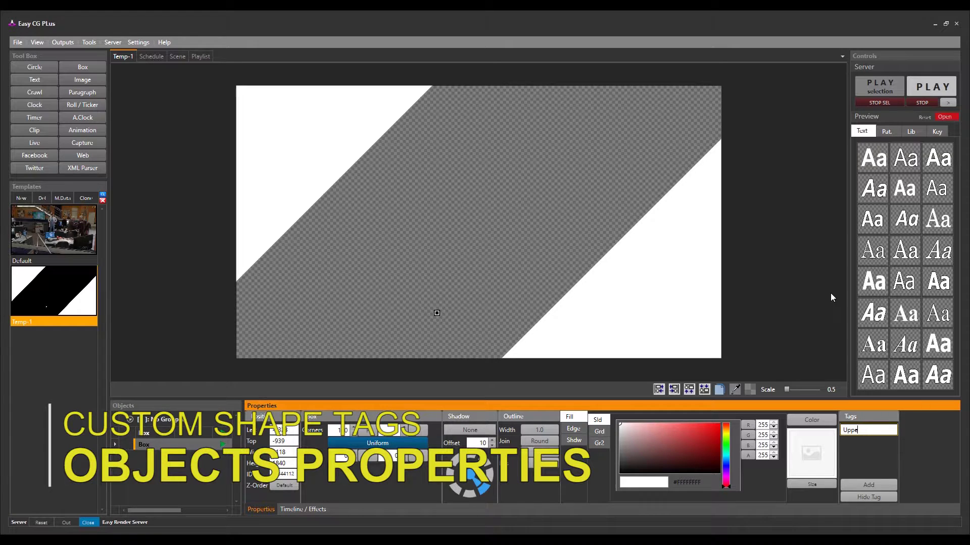
pyautogui.click(868, 485)
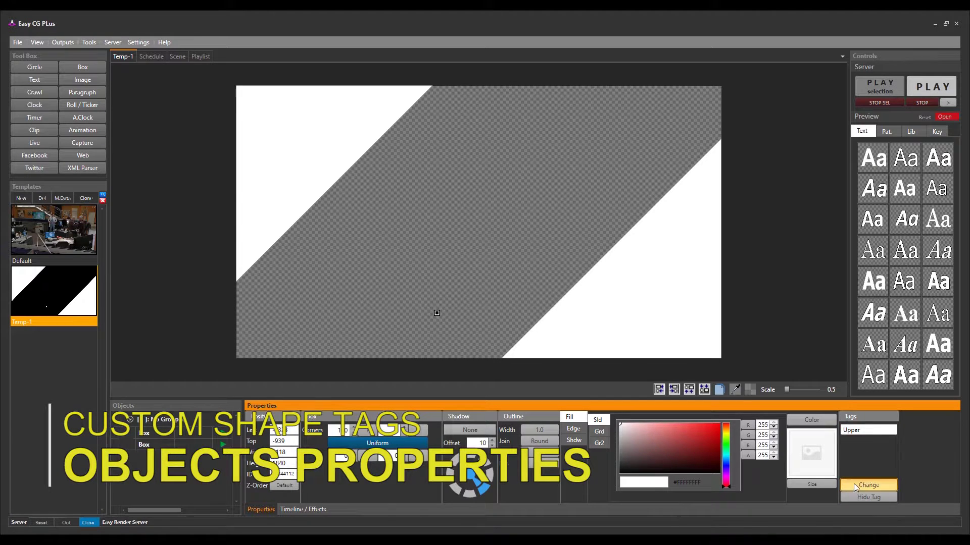
pyautogui.click(664, 302)
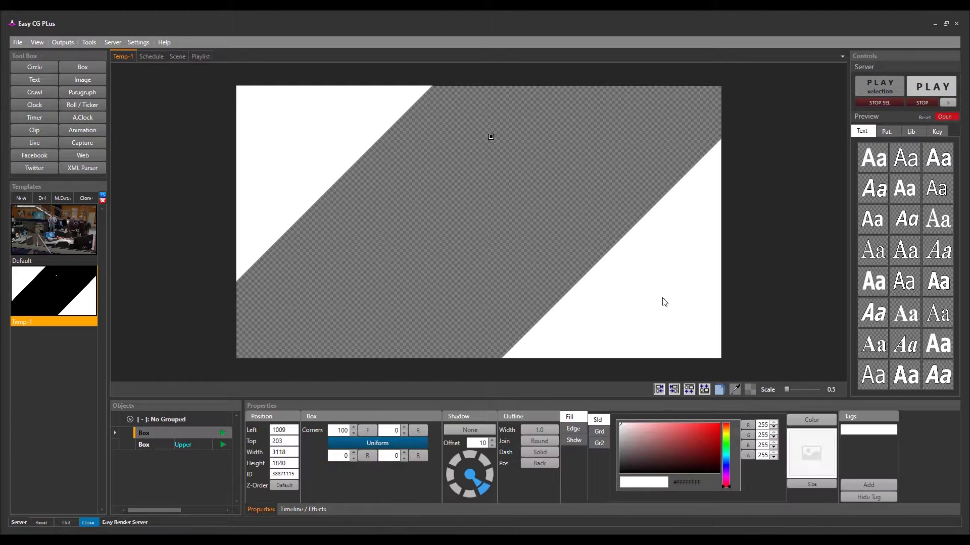
pyautogui.click(879, 430)
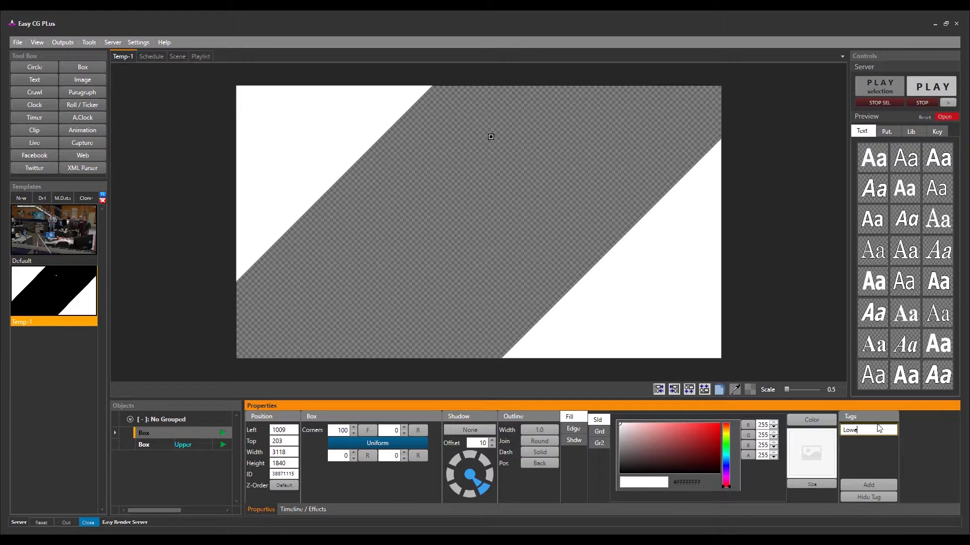
pyautogui.click(868, 485)
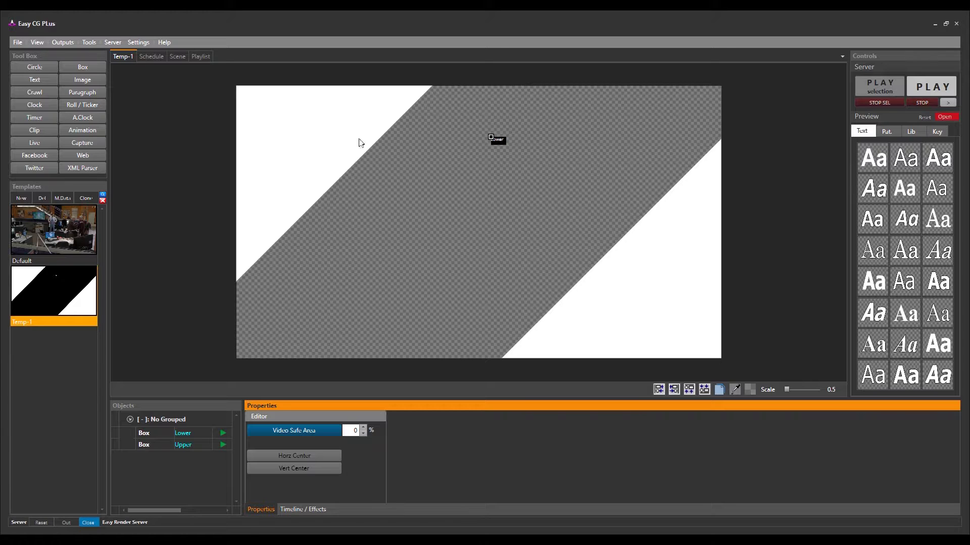
# - Draw a box about 512 by 140 at the canvas's left edge, across the bottom tip of the upper-left white shape
pyautogui.click(83, 68)
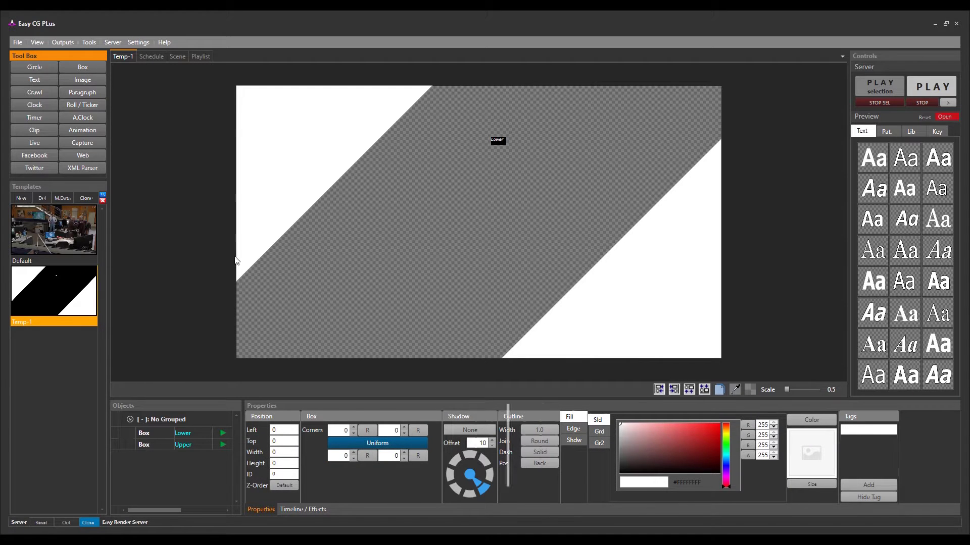
pyautogui.moveTo(238, 264); pyautogui.dragTo(257, 251)
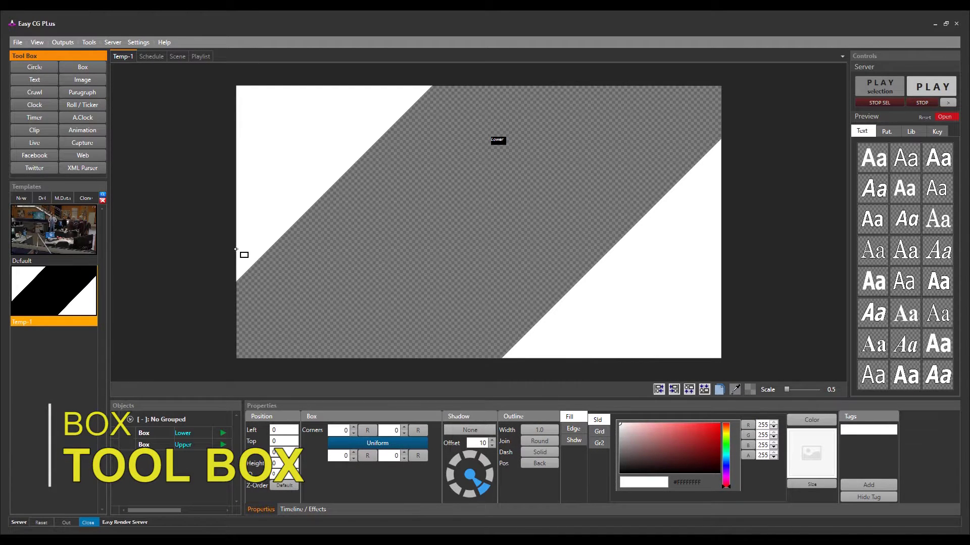
pyautogui.moveTo(311, 263); pyautogui.dragTo(365, 283)
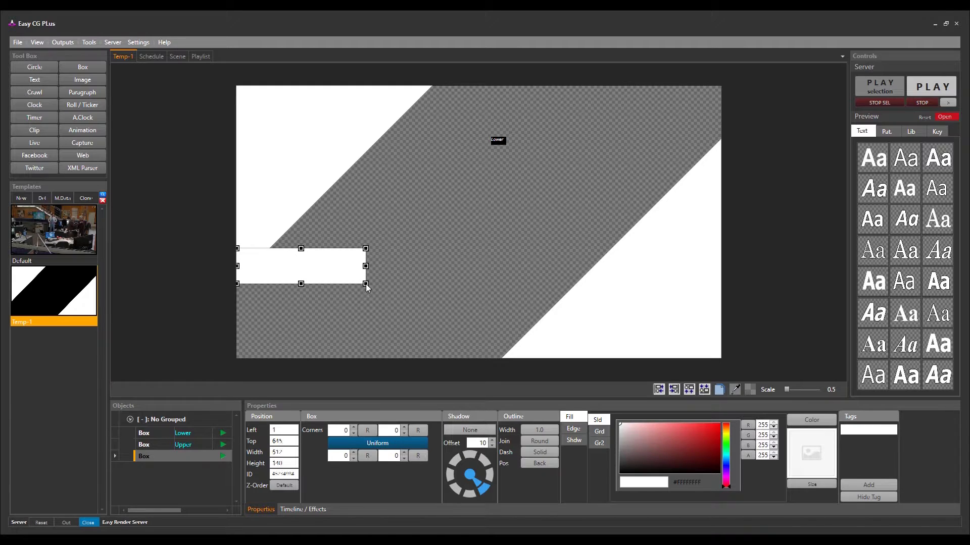
# - Set the small box's outline width to 0.0 and its solid fill to magenta #FFCF1594
pyautogui.click(726, 478)
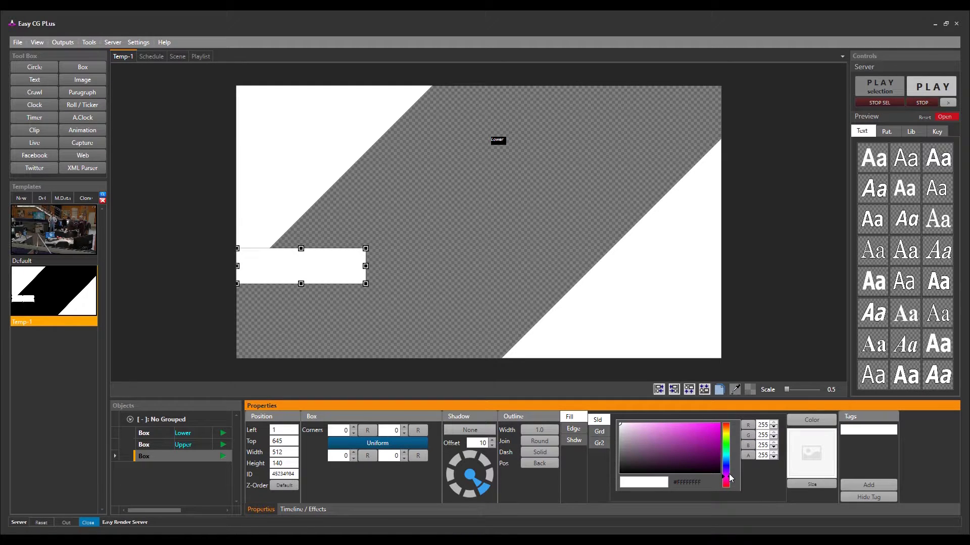
pyautogui.click(544, 430)
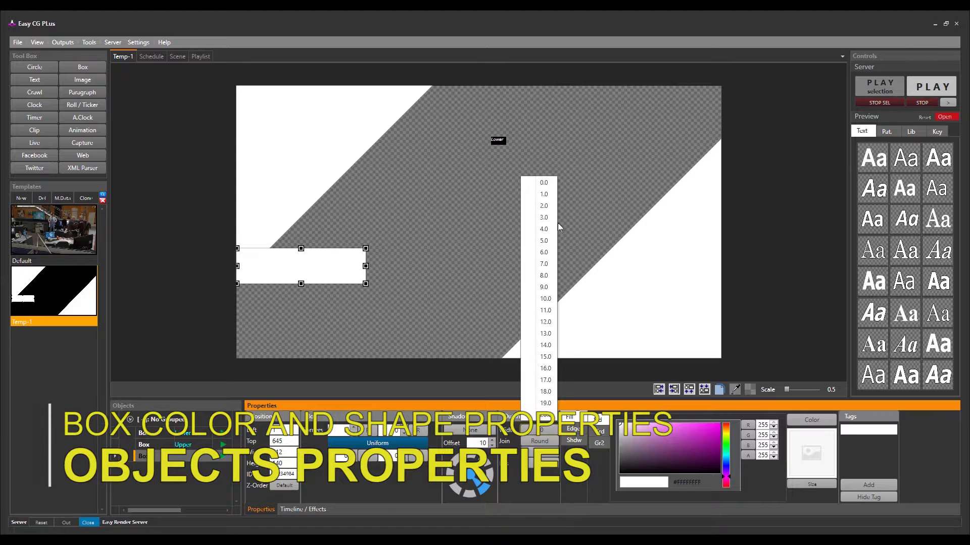
pyautogui.click(539, 182)
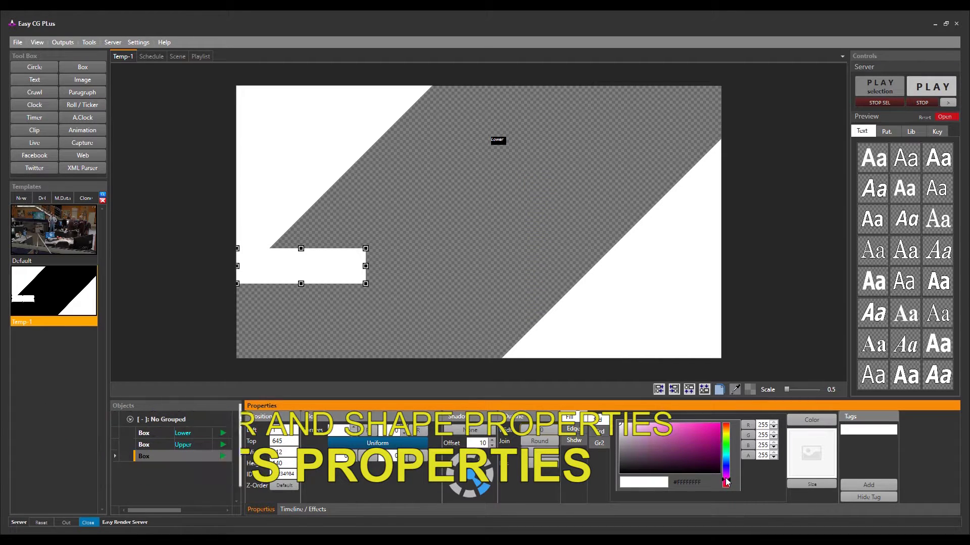
pyautogui.click(710, 432)
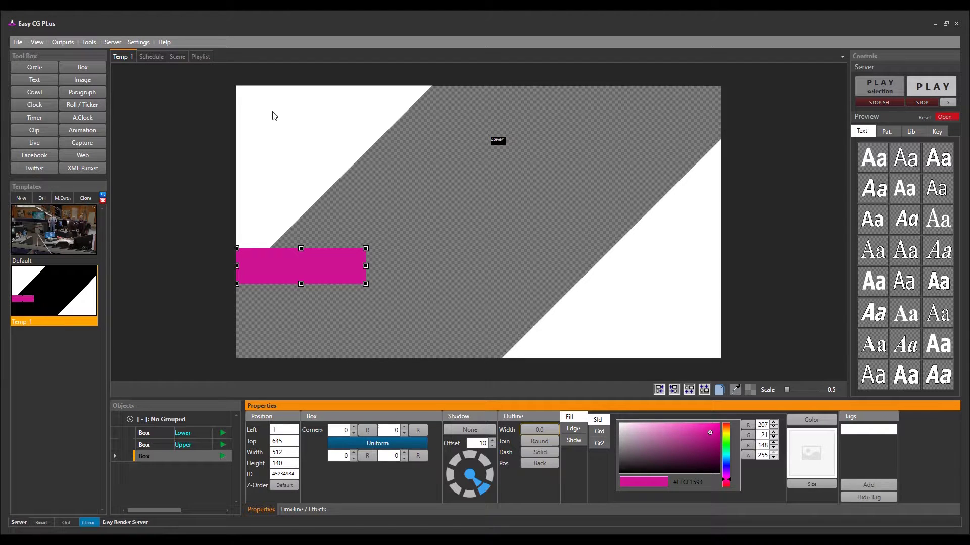
# - Add a text object reading NEXT on the magenta box
pyautogui.click(35, 81)
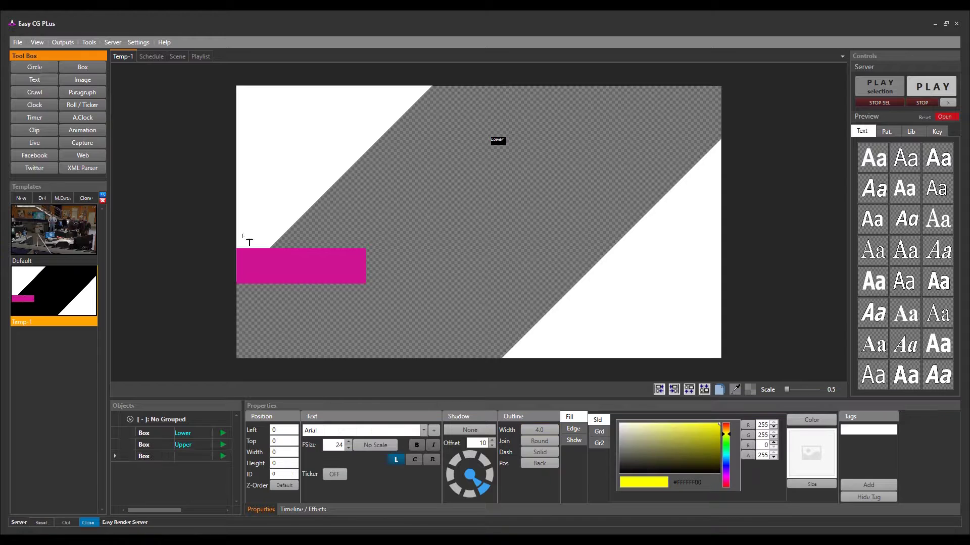
pyautogui.click(310, 272)
pyautogui.write('NEXT')
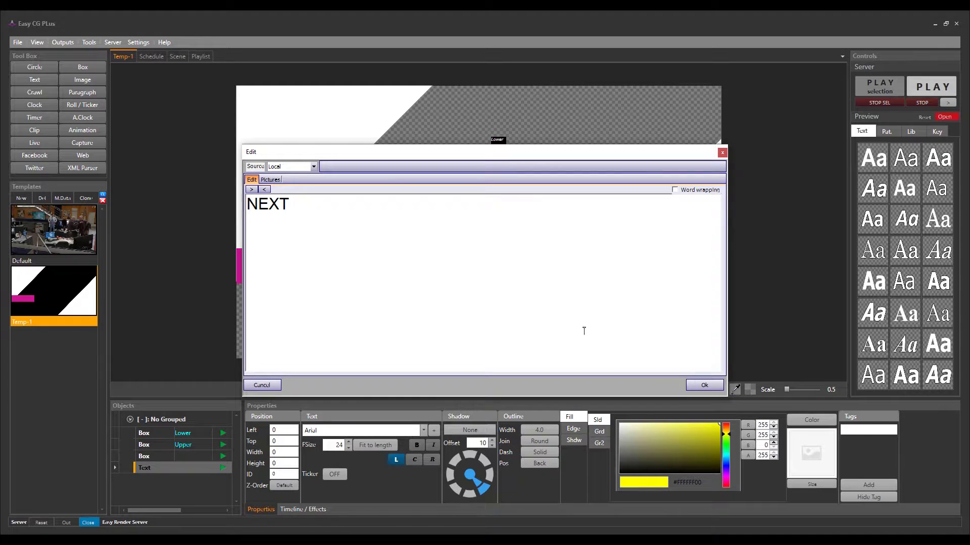
pyautogui.click(705, 385)
# - Enlarge the NEXT text to about font size 138 and position it over the right part of the magenta box
pyautogui.moveTo(309, 267); pyautogui.dragTo(271, 251)
pyautogui.click(305, 263)
pyautogui.moveTo(325, 276); pyautogui.dragTo(357, 290)
pyautogui.click(291, 261)
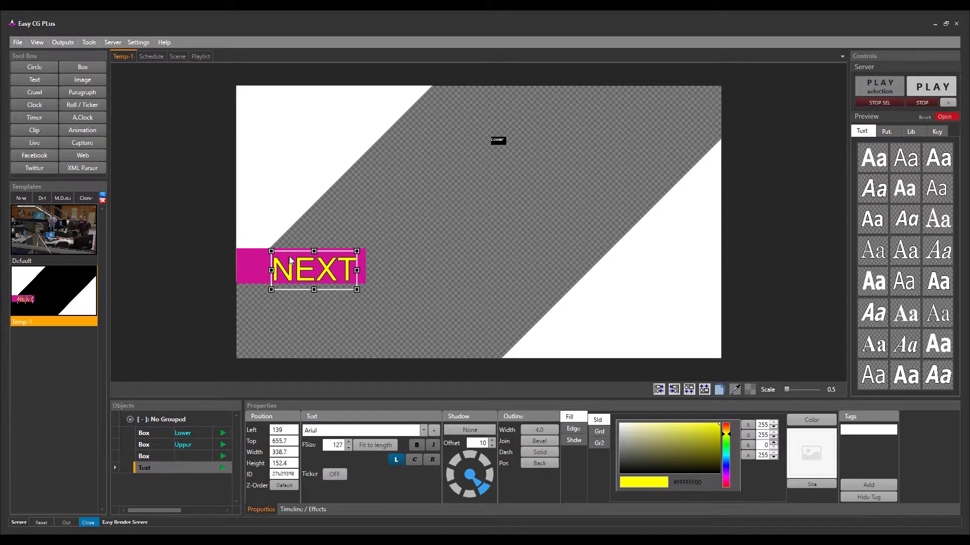
pyautogui.moveTo(272, 251); pyautogui.dragTo(267, 247)
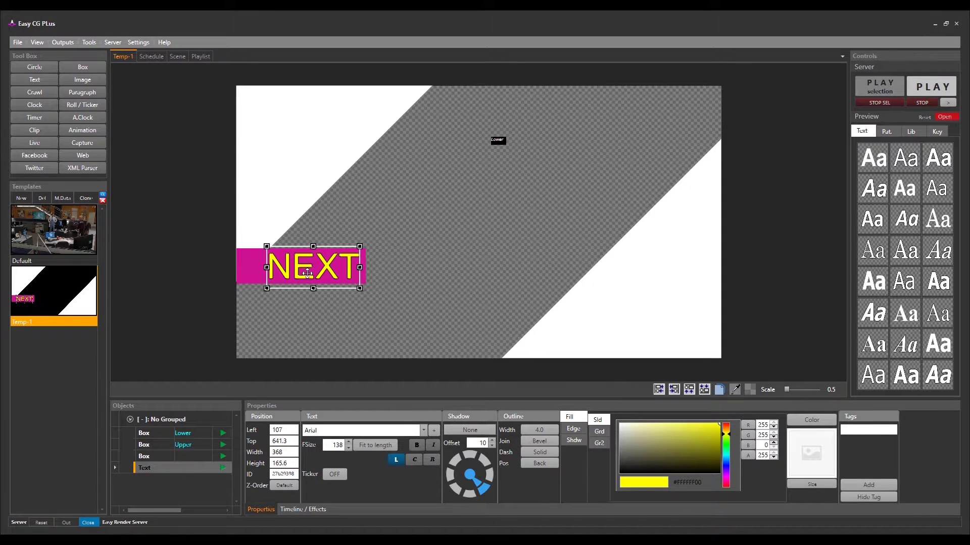
pyautogui.moveTo(306, 273); pyautogui.dragTo(303, 273)
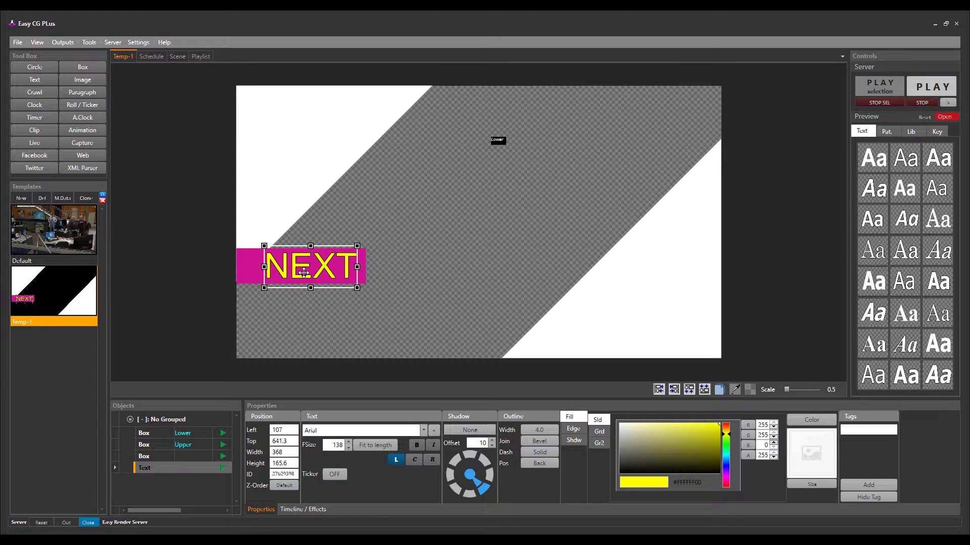
# - Format the NEXT text as bold with outline width 0.0 and a near-black fill, #FF0A0A01
pyautogui.click(539, 430)
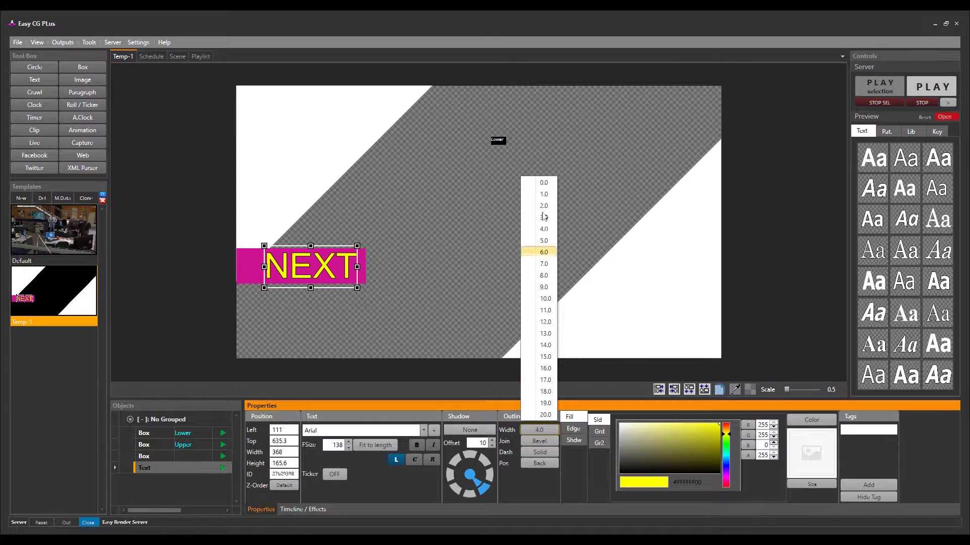
pyautogui.click(542, 183)
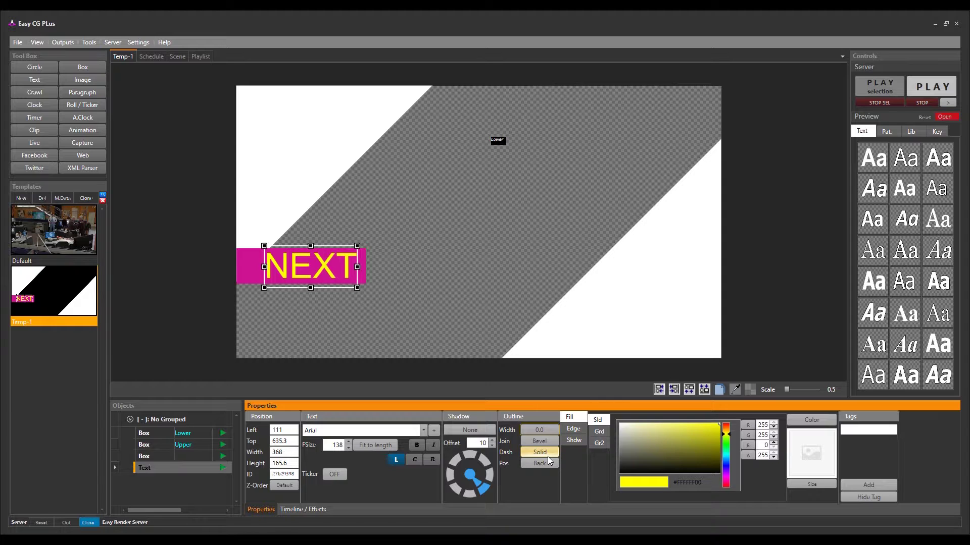
pyautogui.click(417, 446)
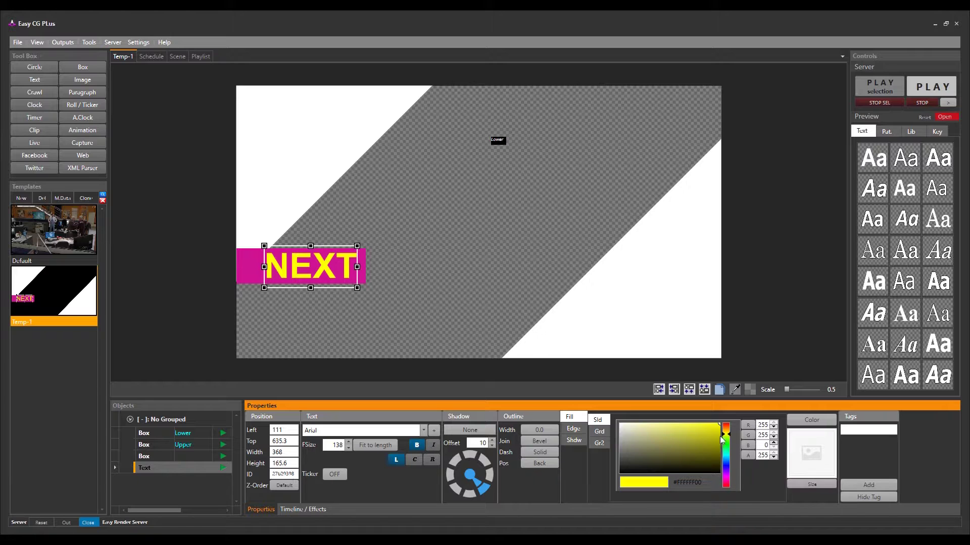
pyautogui.click(710, 471)
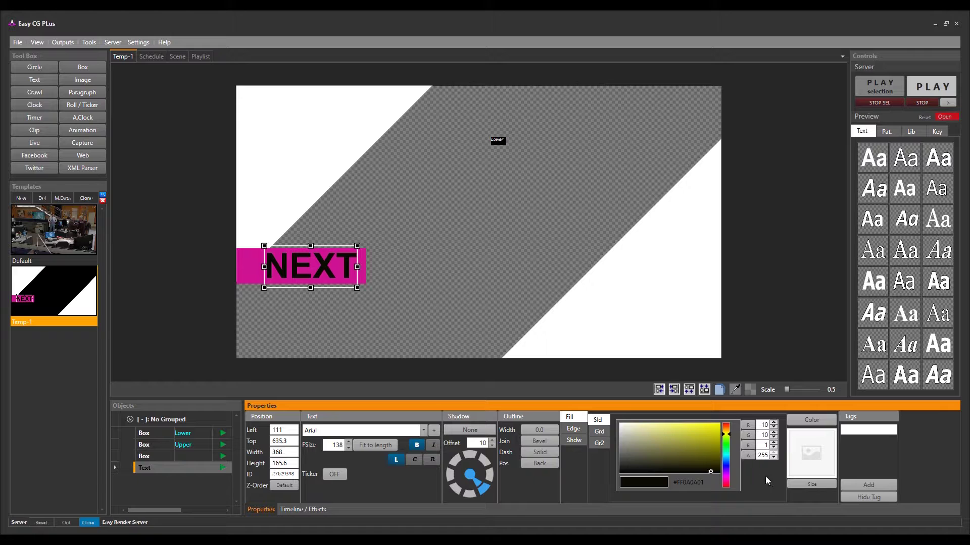
pyautogui.click(330, 286)
pyautogui.click(334, 274)
# - Add a text object reading NCIS below the magenta box and enlarge it to about font size 114
pyautogui.click(38, 81)
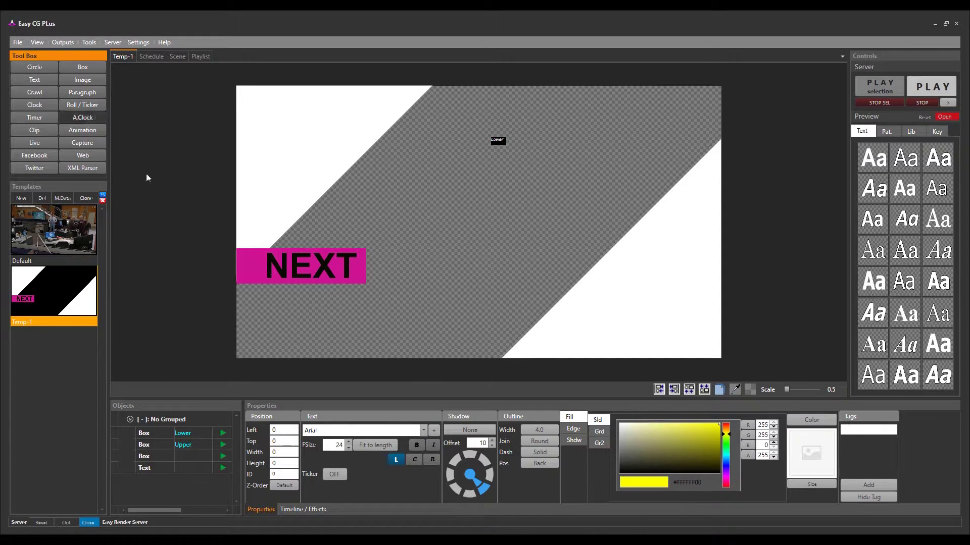
pyautogui.click(300, 302)
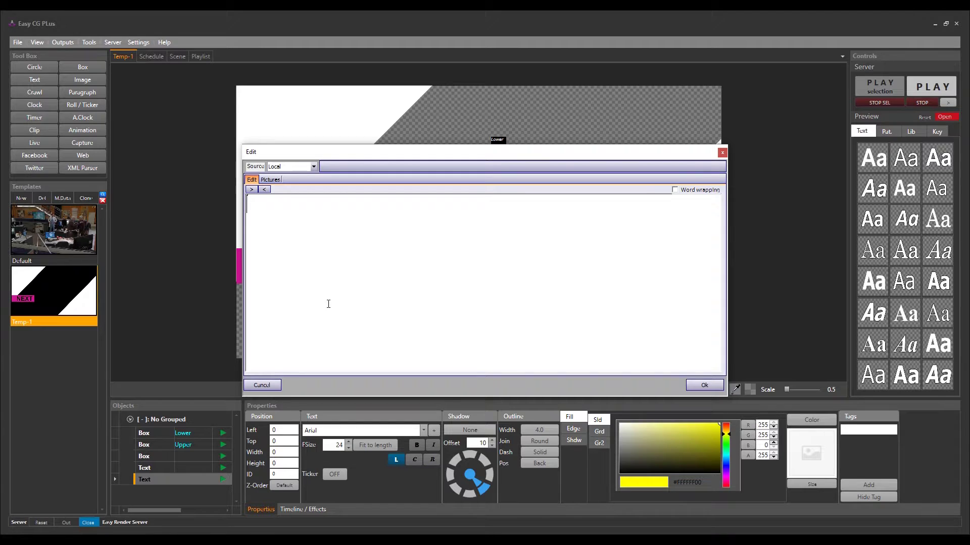
pyautogui.write('NCIS')
pyautogui.click(705, 386)
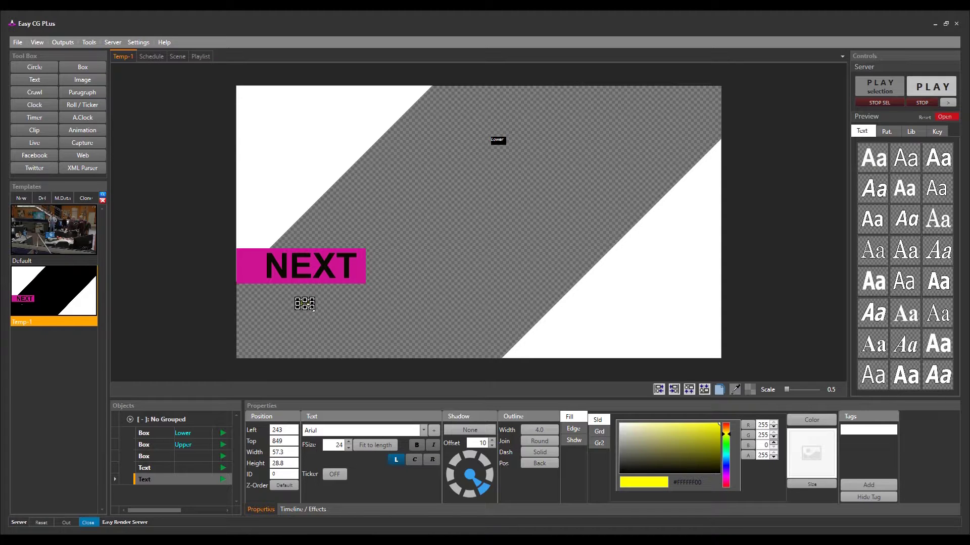
pyautogui.moveTo(311, 308)
pyautogui.mouseDown()
pyautogui.moveTo(369, 342)
pyautogui.moveTo(327, 307)
pyautogui.mouseUp()
# - Copy the NEXT text's object properties onto the NCIS text
pyautogui.click(324, 268)
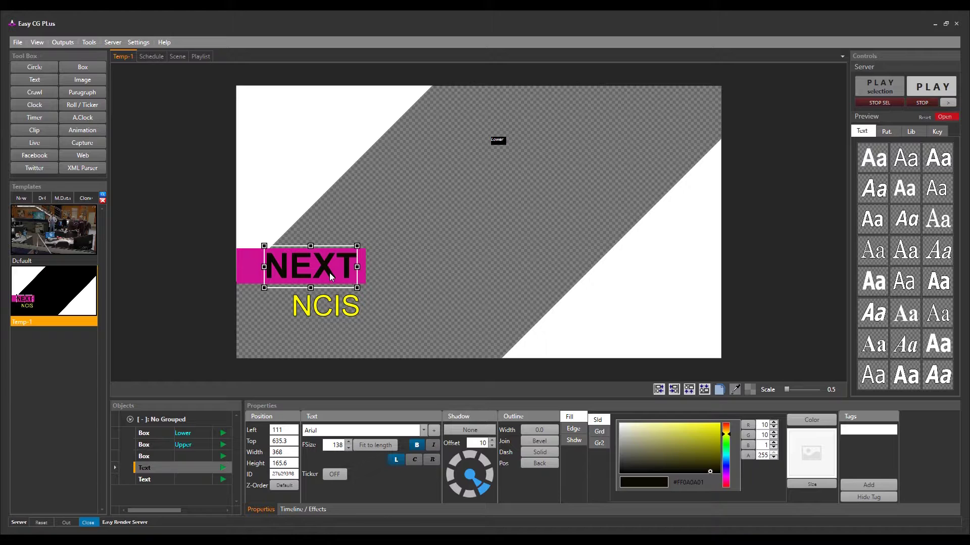
pyautogui.click(351, 315)
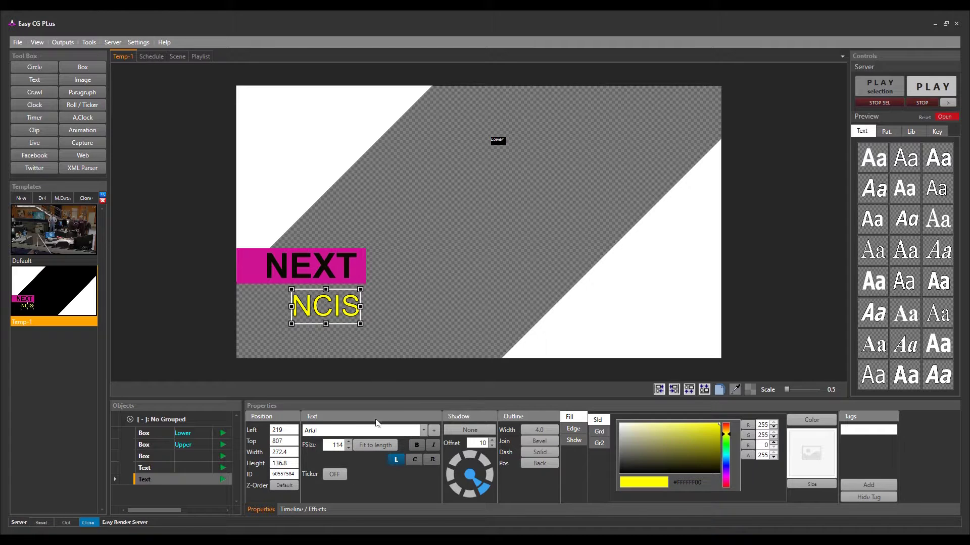
pyautogui.click(333, 275)
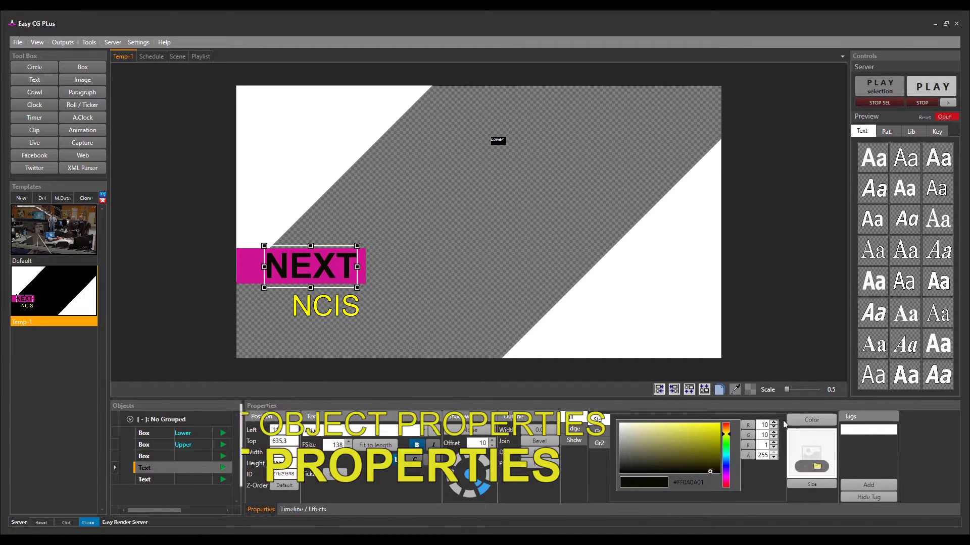
pyautogui.click(719, 391)
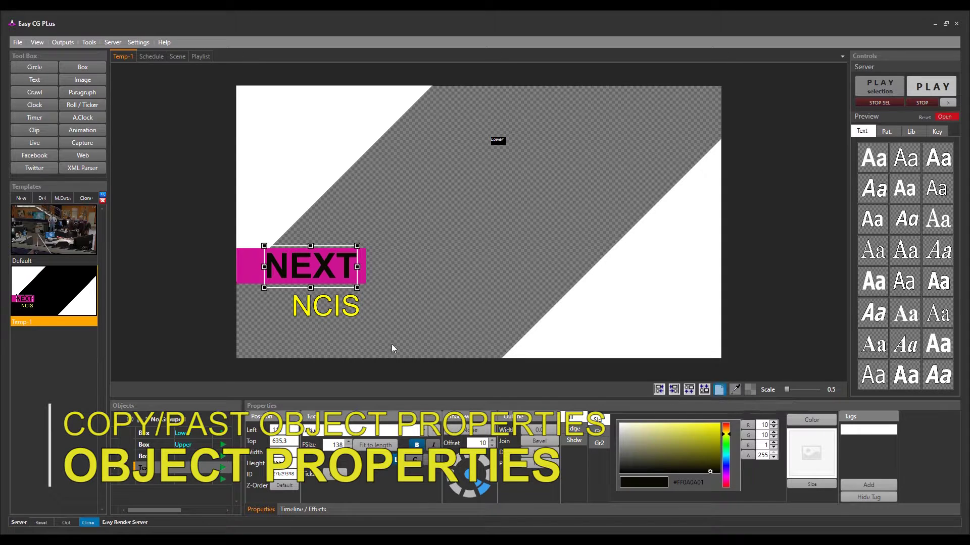
pyautogui.click(343, 312)
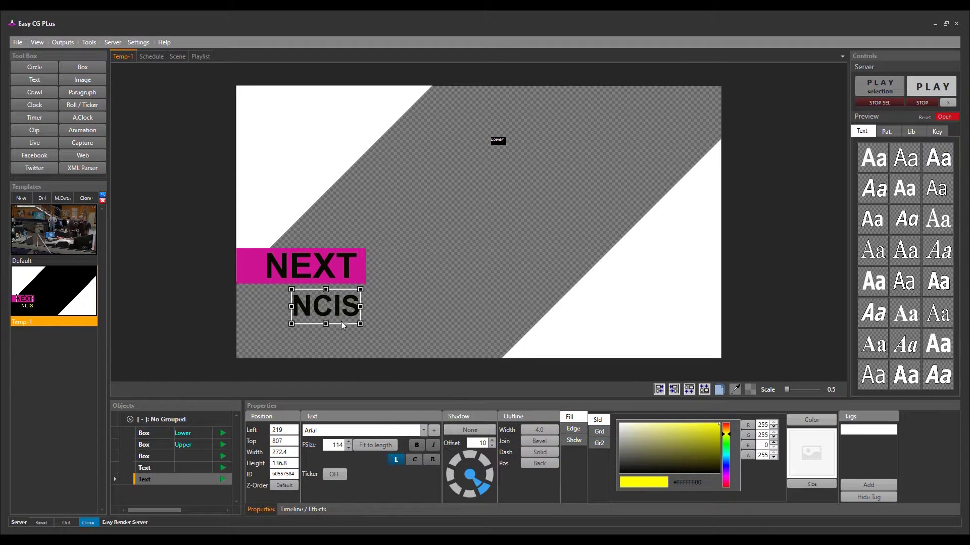
# - Give the NCIS text a white fill, #FFFFFFFF, and set its font size to 138
pyautogui.hotkey('ctrl', 'z')
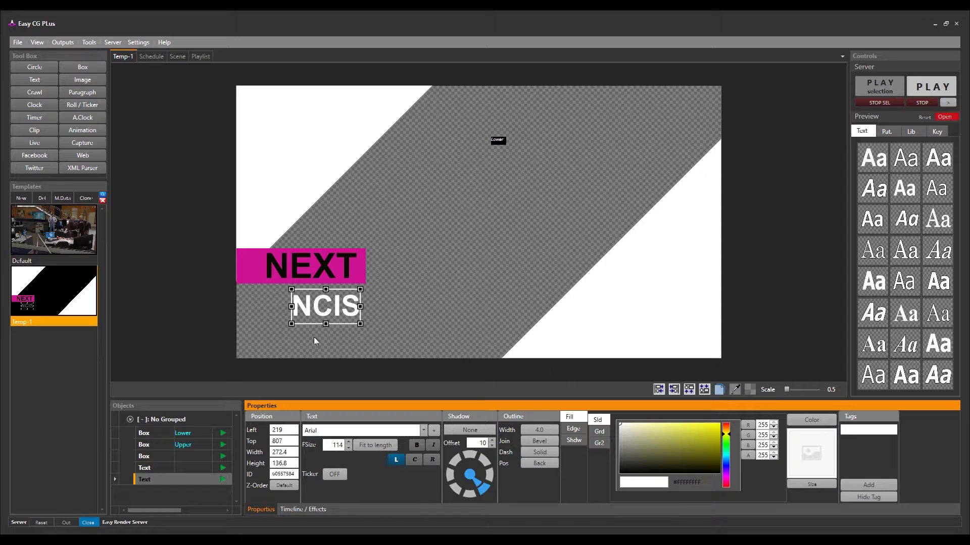
pyautogui.moveTo(289, 324); pyautogui.dragTo(311, 316)
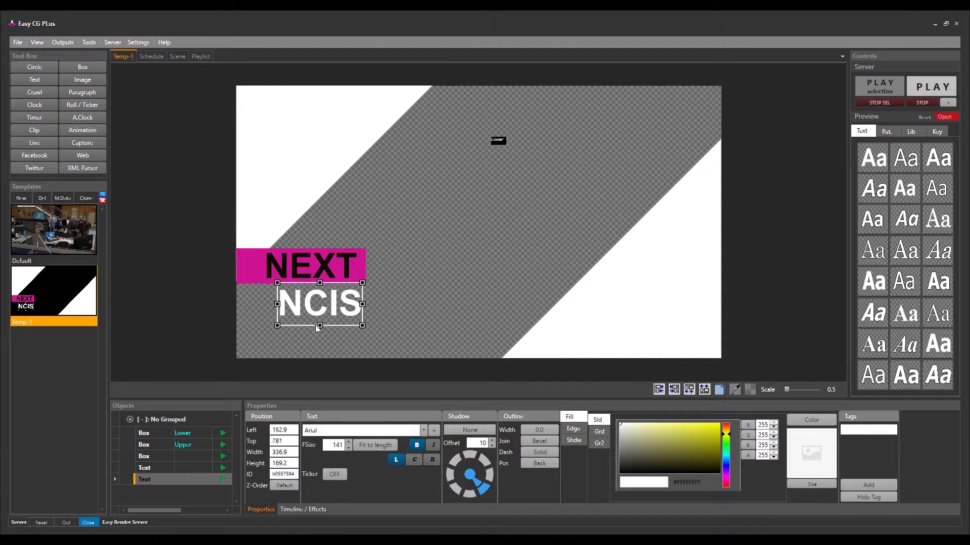
pyautogui.click(332, 445)
pyautogui.doubleClick(333, 445)
pyautogui.write('138')
pyautogui.press('Return')
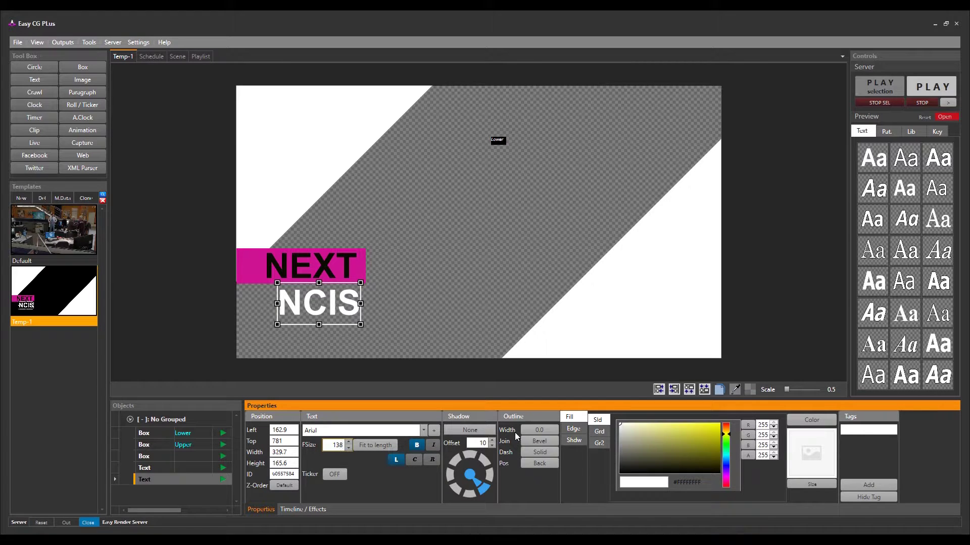
# - Move the NCIS text to the right beneath the magenta box, so it starts under the E of NEXT
pyautogui.click(446, 334)
pyautogui.moveTo(329, 309); pyautogui.dragTo(357, 305)
pyautogui.click(394, 347)
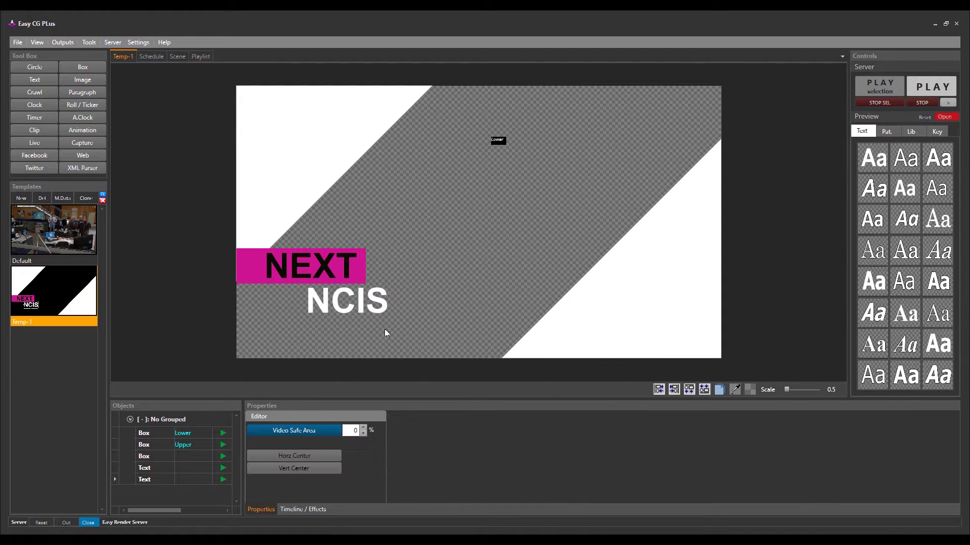
# - Draw a box about 556 wide and 64 high beneath NCIS and copy the magenta NEXT box's object properties onto it
pyautogui.click(83, 69)
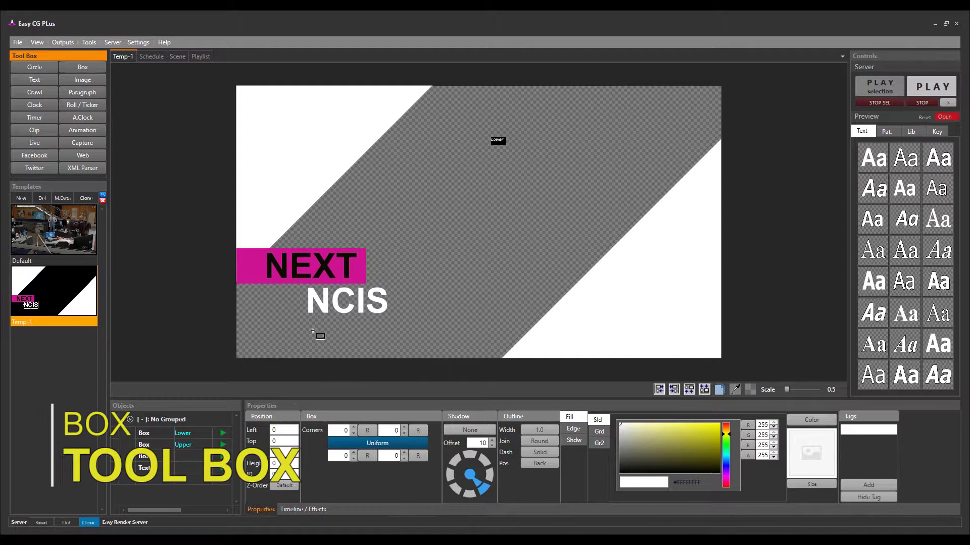
pyautogui.moveTo(307, 319); pyautogui.dragTo(448, 334)
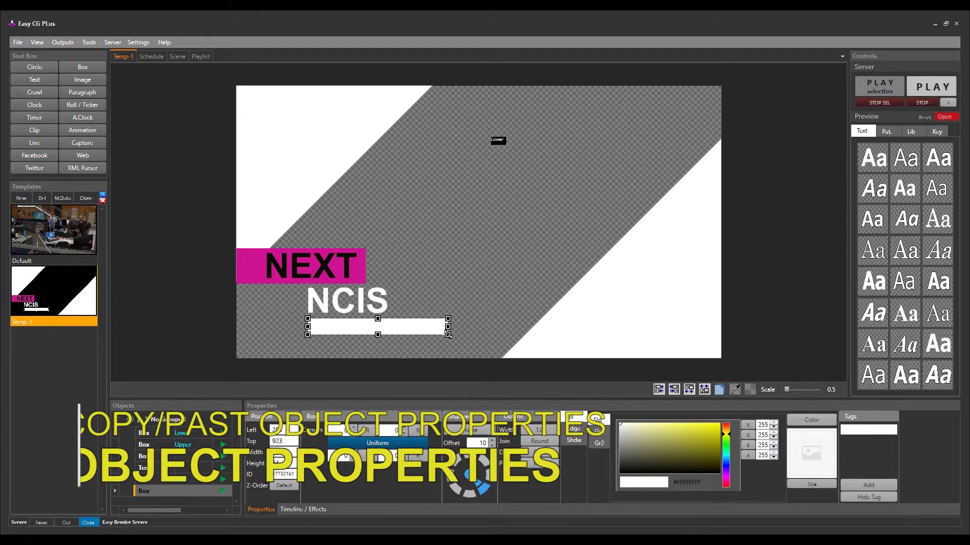
pyautogui.click(245, 276)
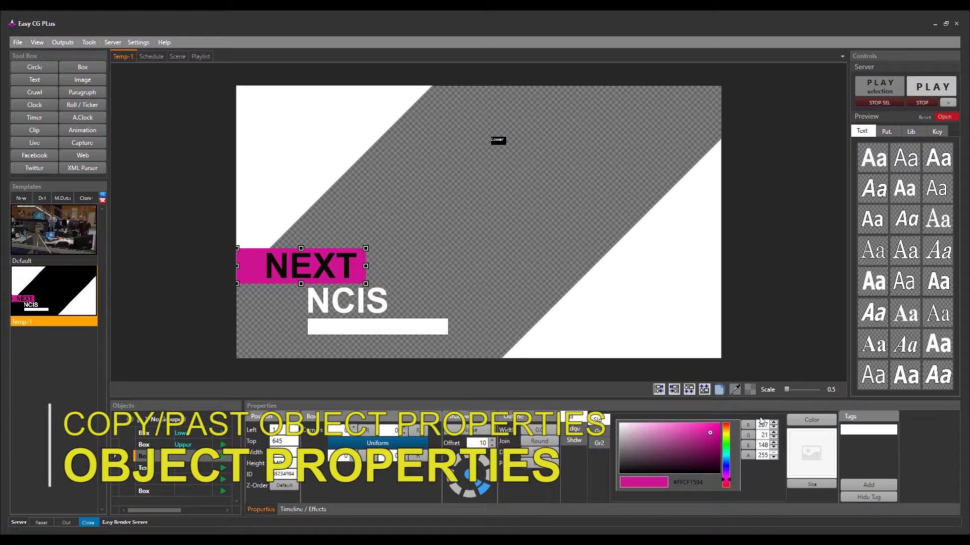
pyautogui.click(438, 331)
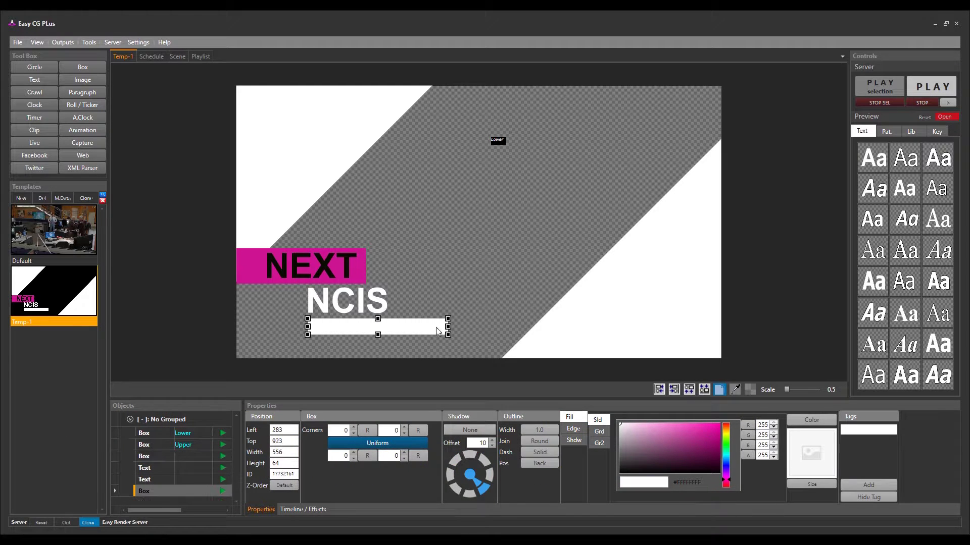
pyautogui.click(718, 390)
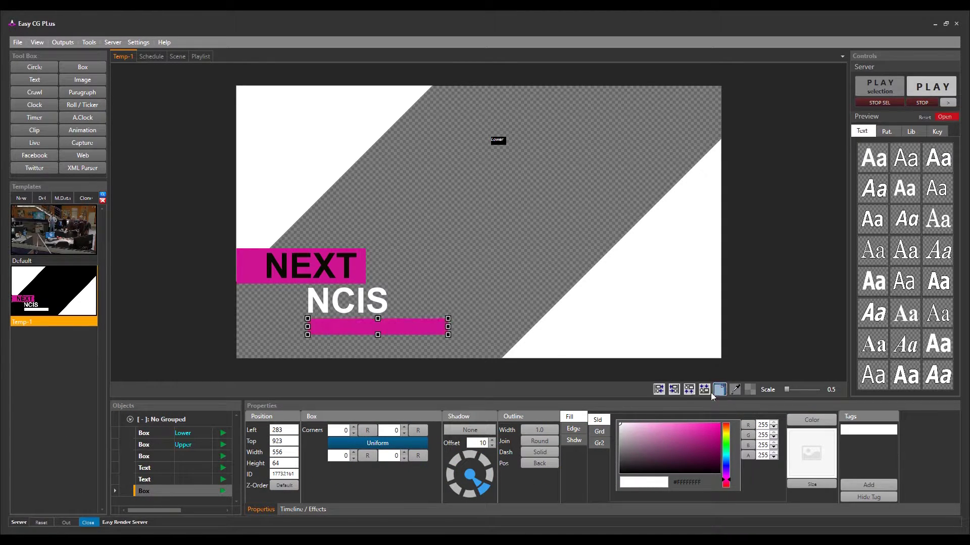
pyautogui.click(305, 317)
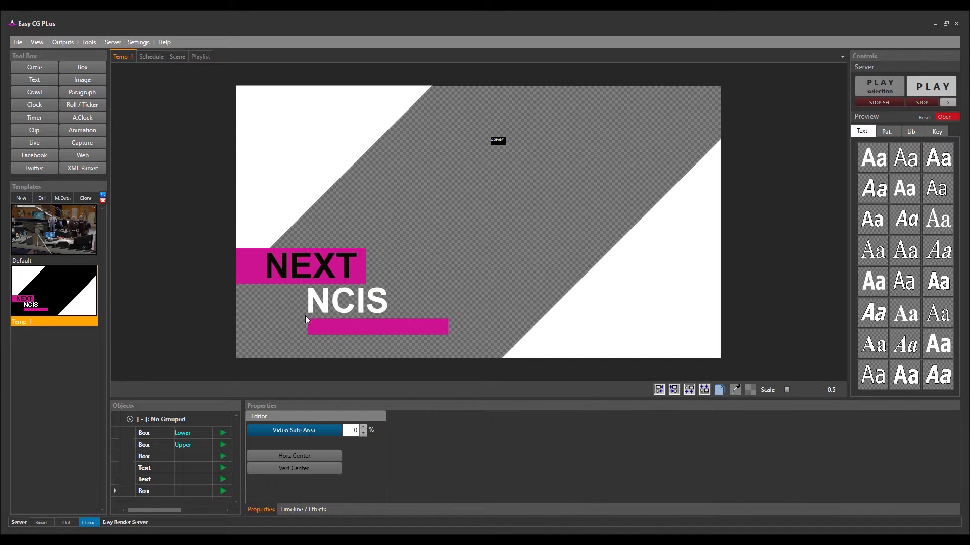
pyautogui.click(329, 324)
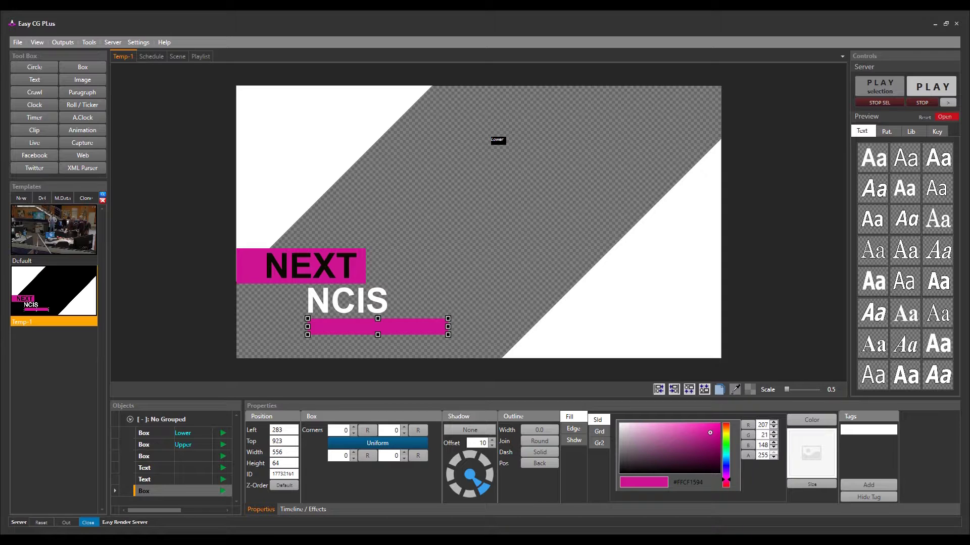
# - Add a text object reading "Season 16: The Last Link" on the lower magenta box
pyautogui.click(50, 83)
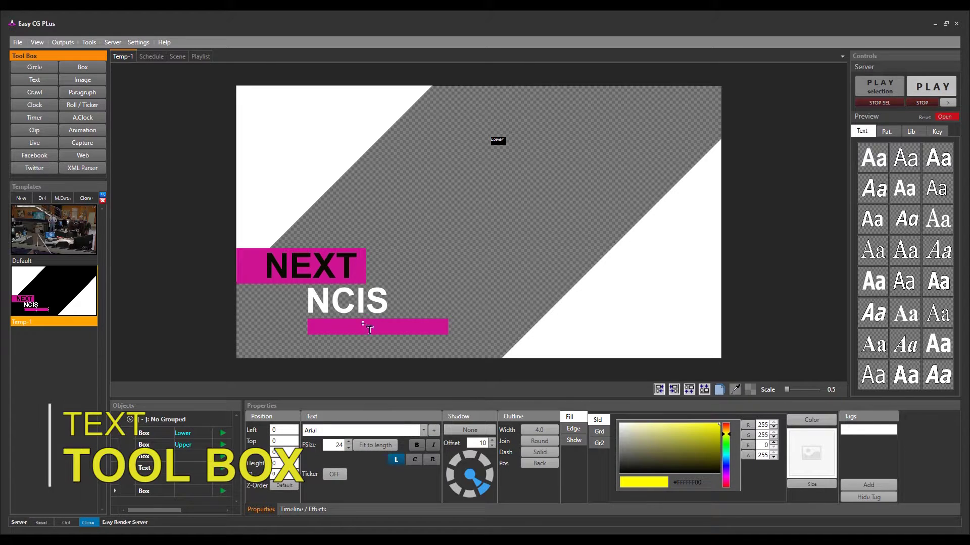
pyautogui.click(364, 327)
pyautogui.write('Season 16: The Last Link')
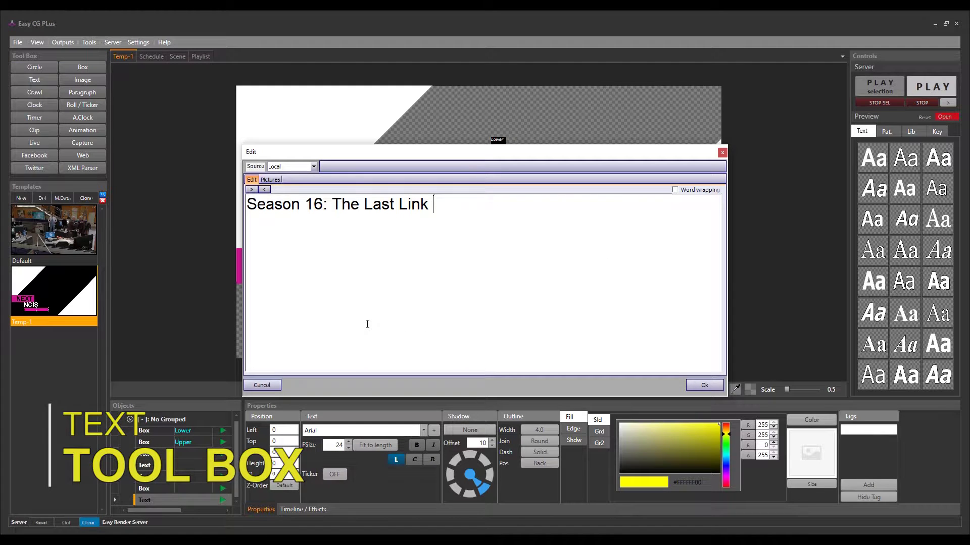
pyautogui.click(305, 204)
pyautogui.press('BackSpace')
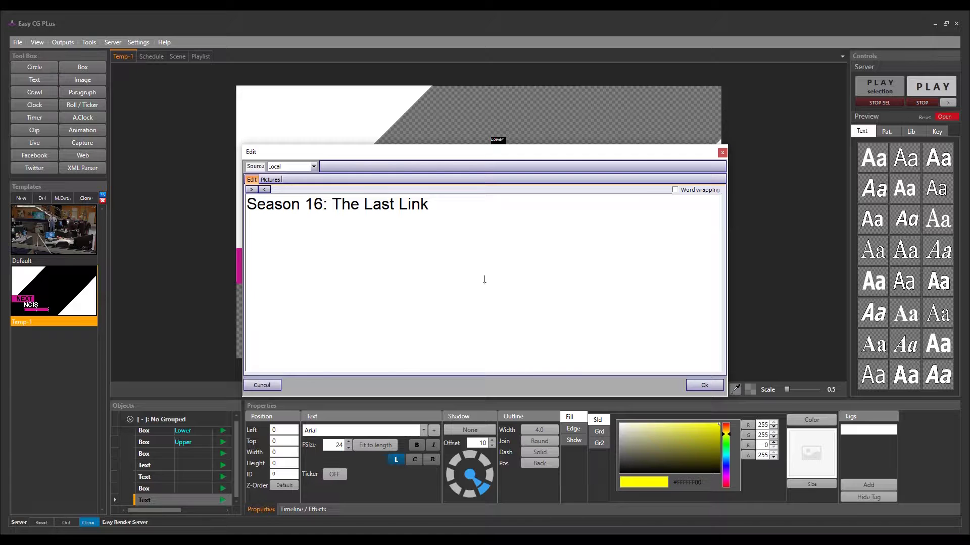
pyautogui.click(706, 386)
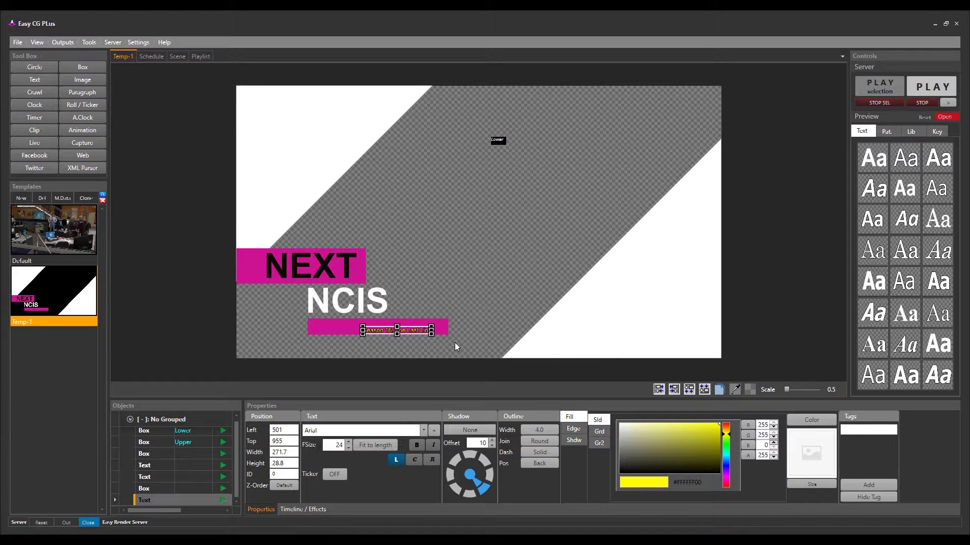
# - Copy the NCIS text's object properties onto the Season 16 text and enlarge it to about font size 44 across the lower magenta box
pyautogui.click(374, 310)
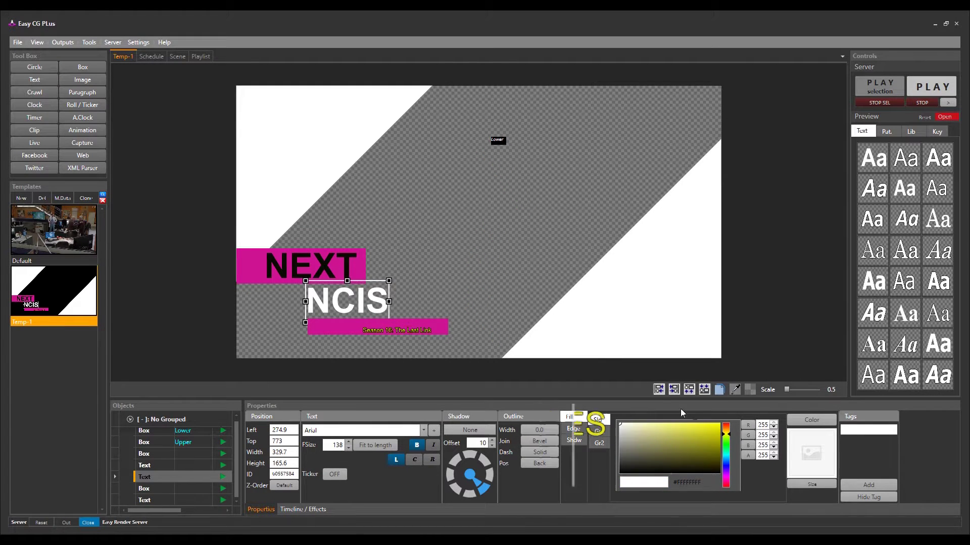
pyautogui.click(719, 391)
pyautogui.click(425, 331)
pyautogui.click(718, 390)
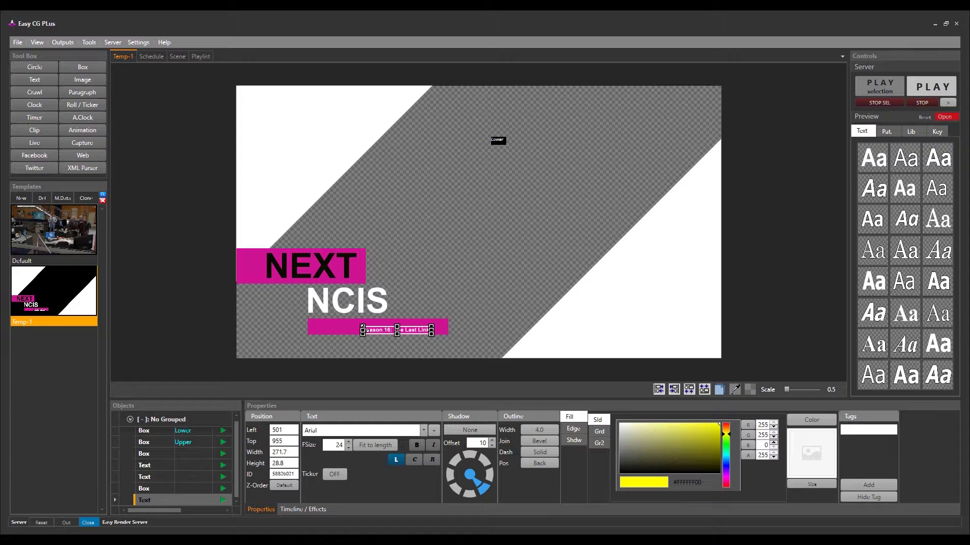
pyautogui.moveTo(361, 328); pyautogui.dragTo(308, 304)
pyautogui.moveTo(430, 320)
pyautogui.mouseDown()
pyautogui.moveTo(449, 312)
pyautogui.moveTo(442, 317)
pyautogui.mouseUp()
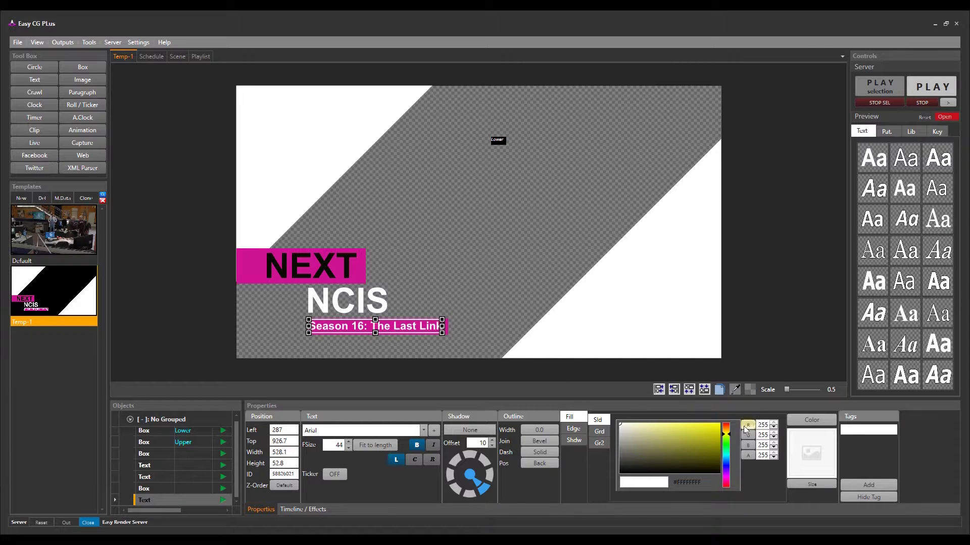
# - Format the Season 16 text as non-bold with a black fill, #FF000000, at about font size 46
pyautogui.moveTo(706, 473); pyautogui.dragTo(741, 484)
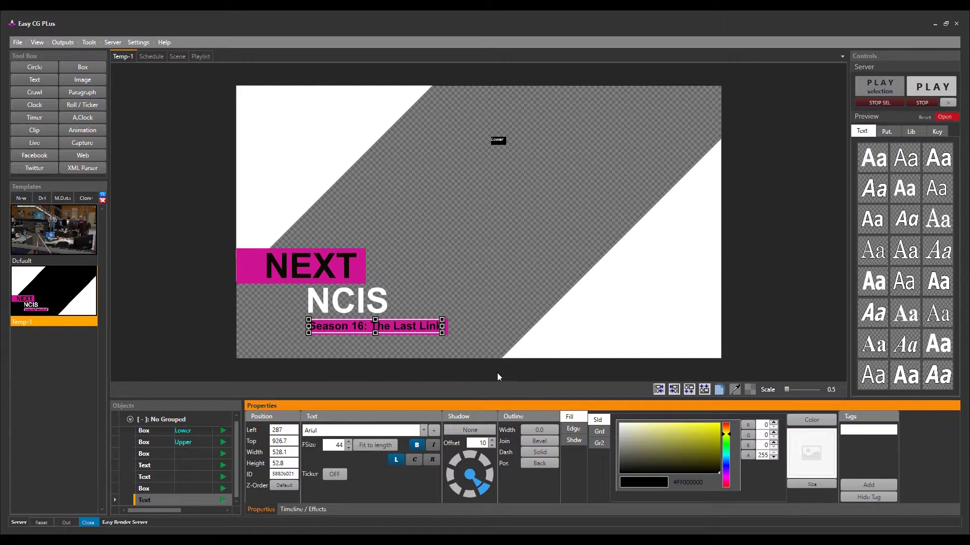
pyautogui.click(479, 334)
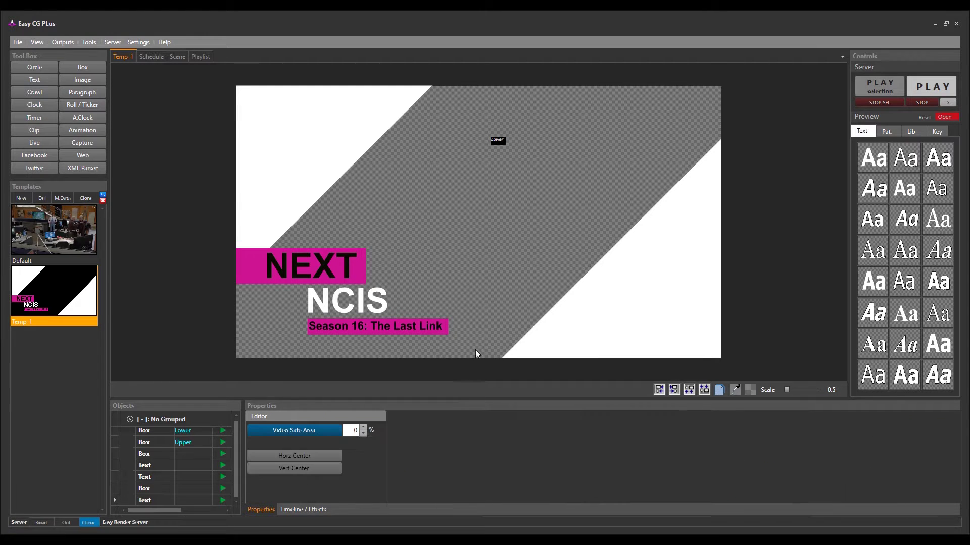
pyautogui.click(383, 323)
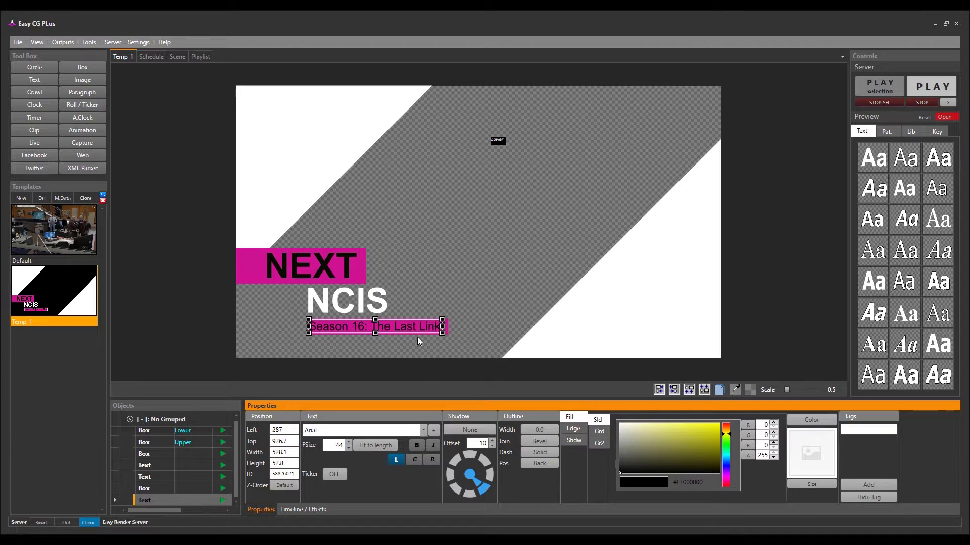
pyautogui.click(476, 322)
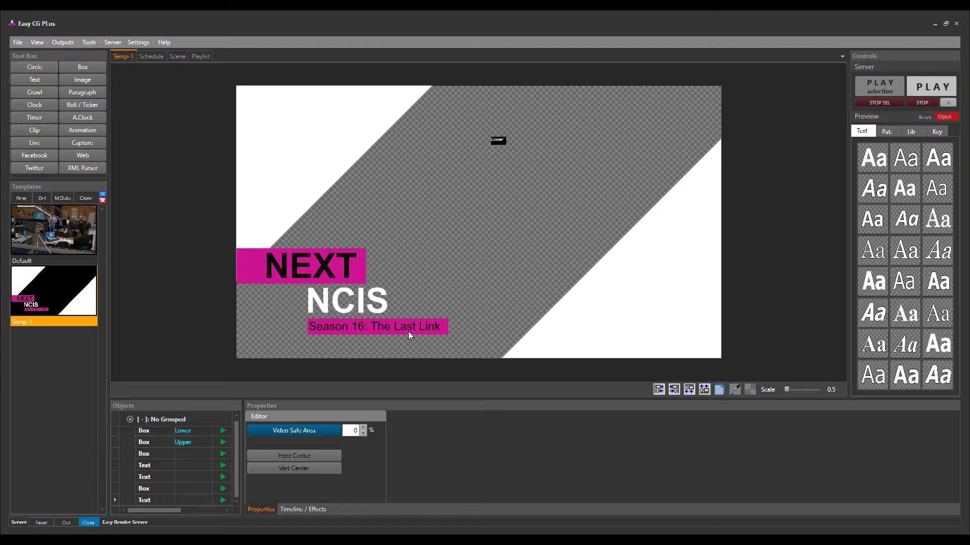
# - Tag the magenta box behind NEXT as "Upper Box" and the NEXT text as "Next"
pyautogui.click(254, 268)
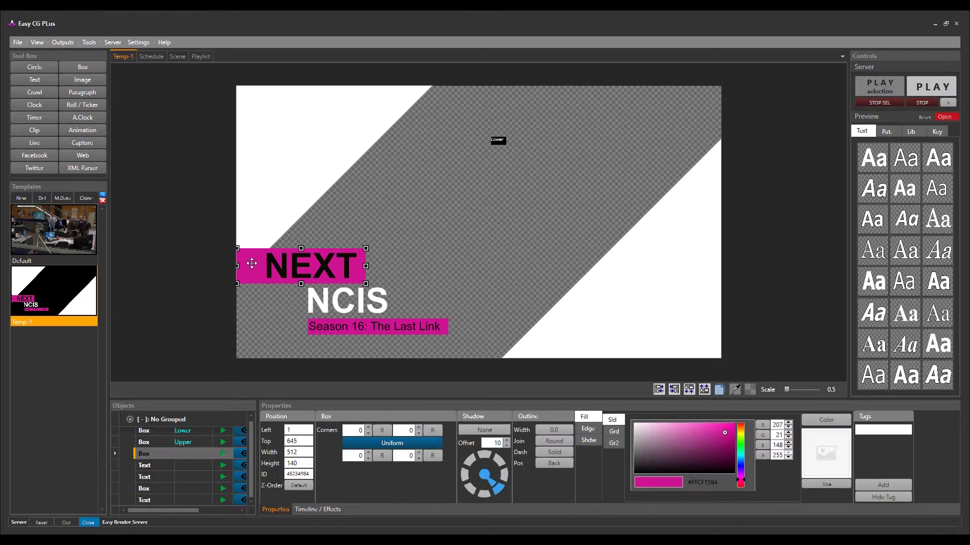
pyautogui.click(888, 429)
pyautogui.write('Upper Box')
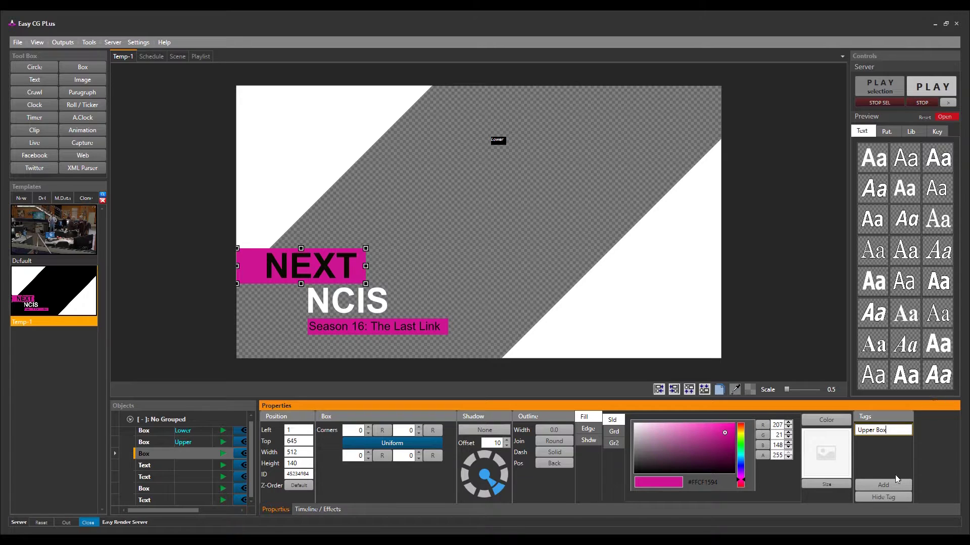
pyautogui.click(887, 486)
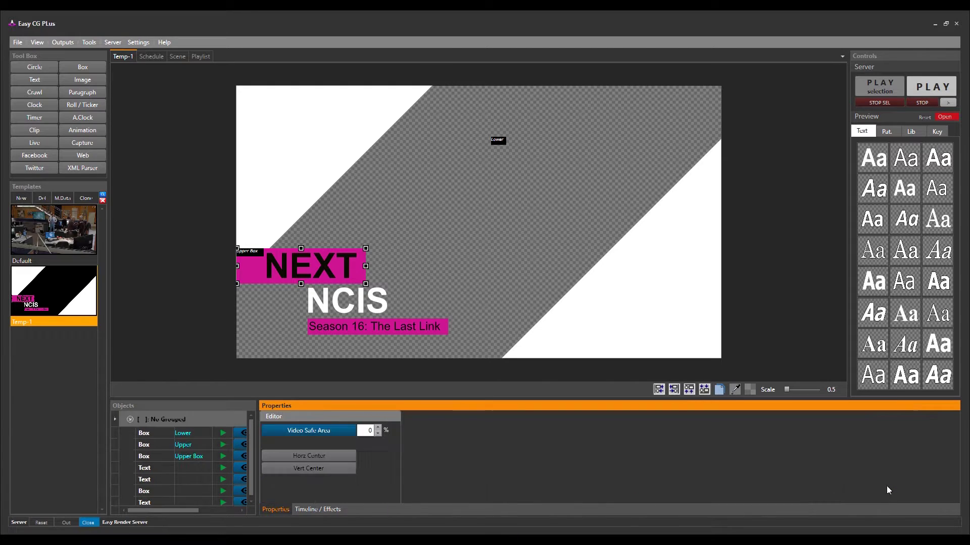
pyautogui.click(331, 272)
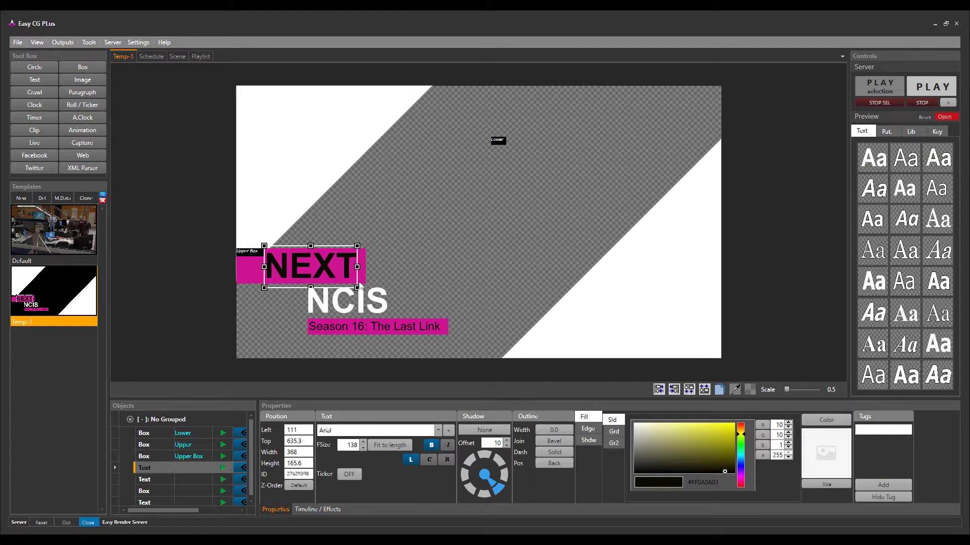
pyautogui.click(877, 431)
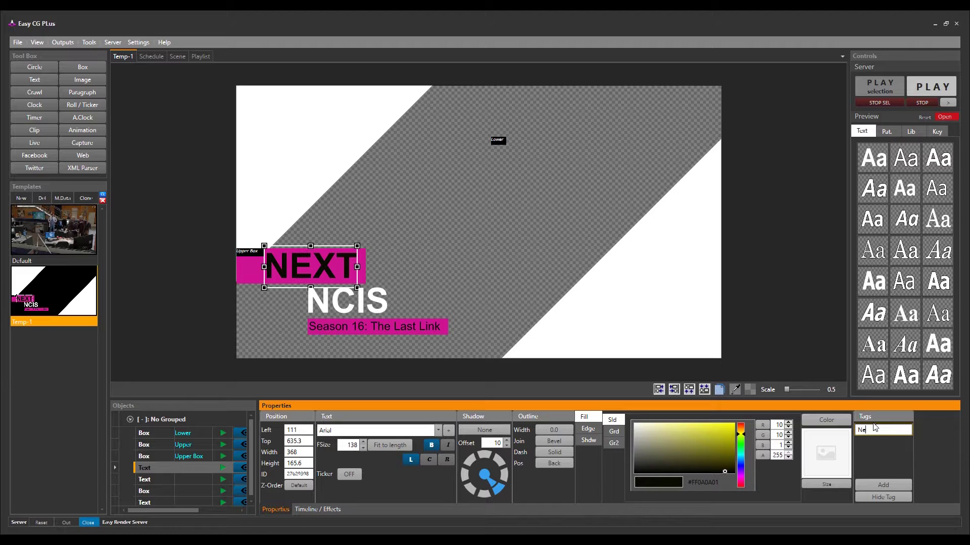
pyautogui.write('Next')
pyautogui.click(883, 485)
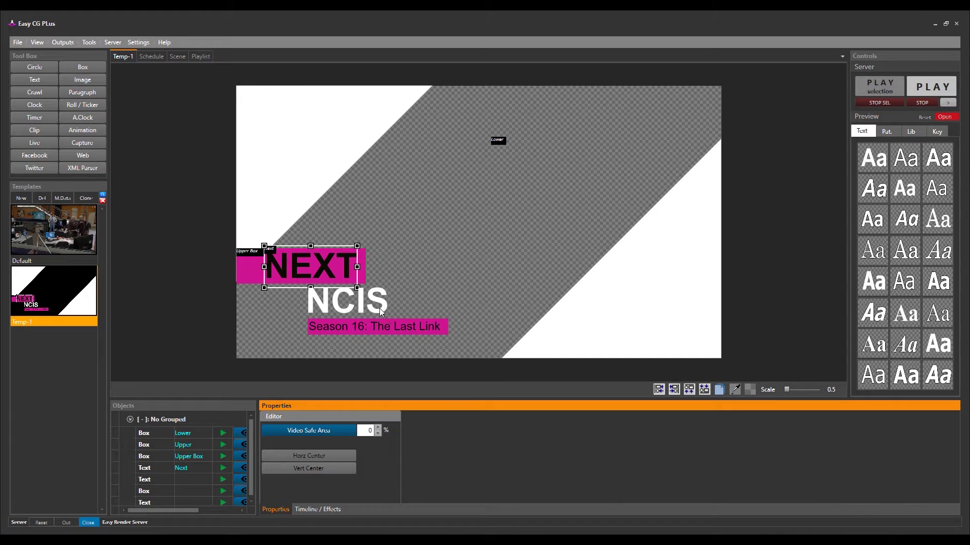
# - Tag the NCIS text as "Body" and the Season 16 text as "Title Two"
pyautogui.click(380, 312)
pyautogui.click(891, 430)
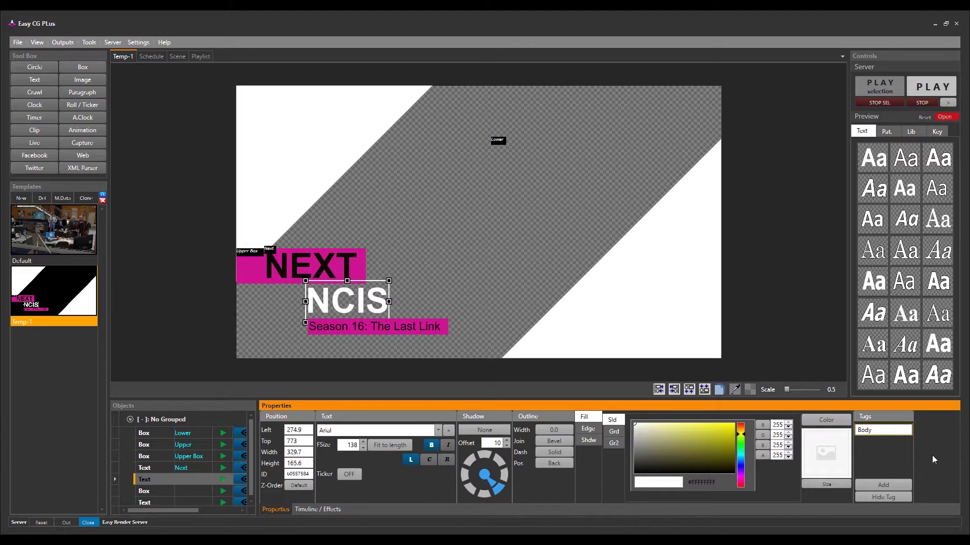
pyautogui.click(895, 483)
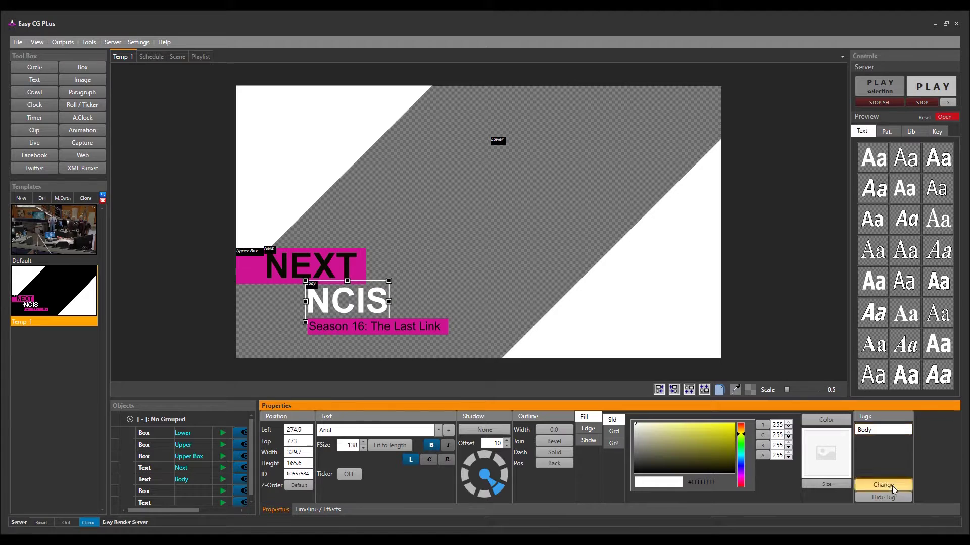
pyautogui.click(410, 331)
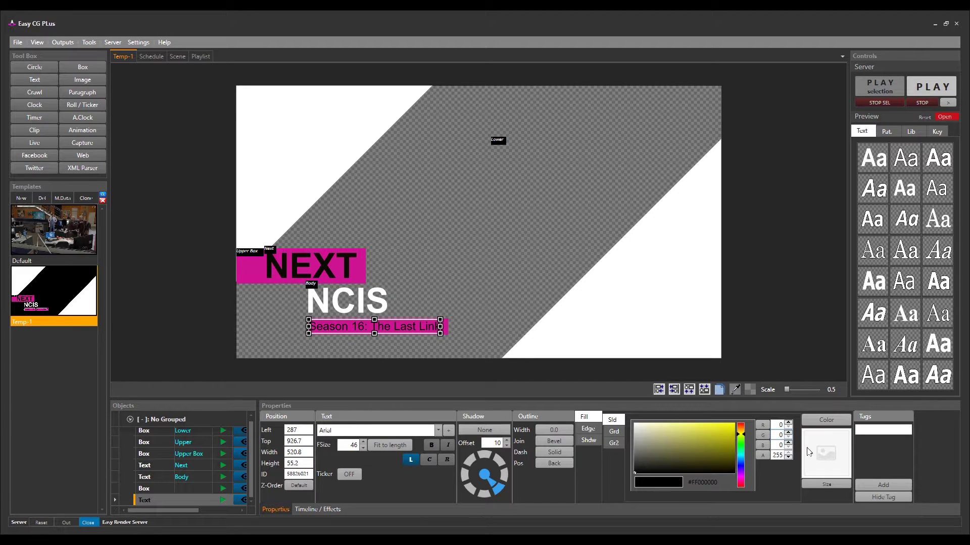
pyautogui.click(884, 430)
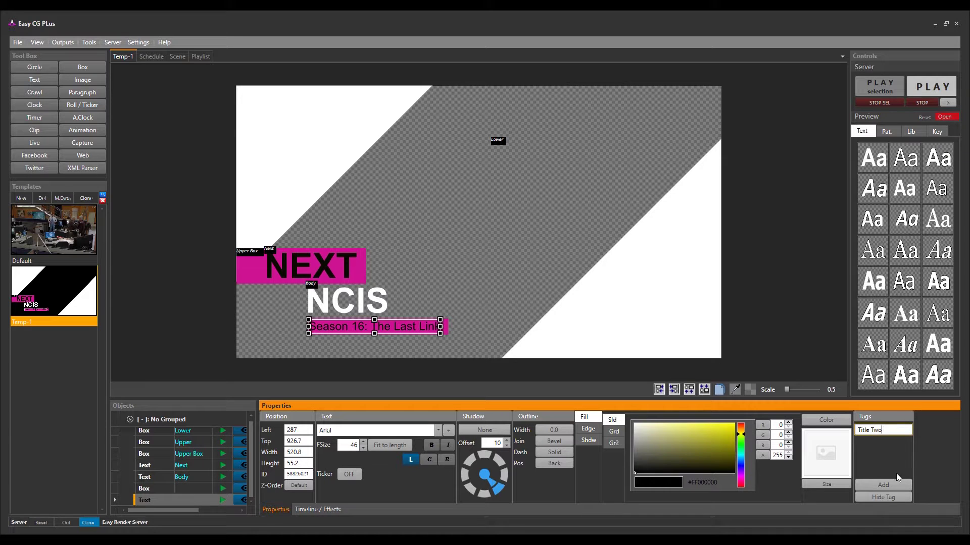
pyautogui.click(888, 484)
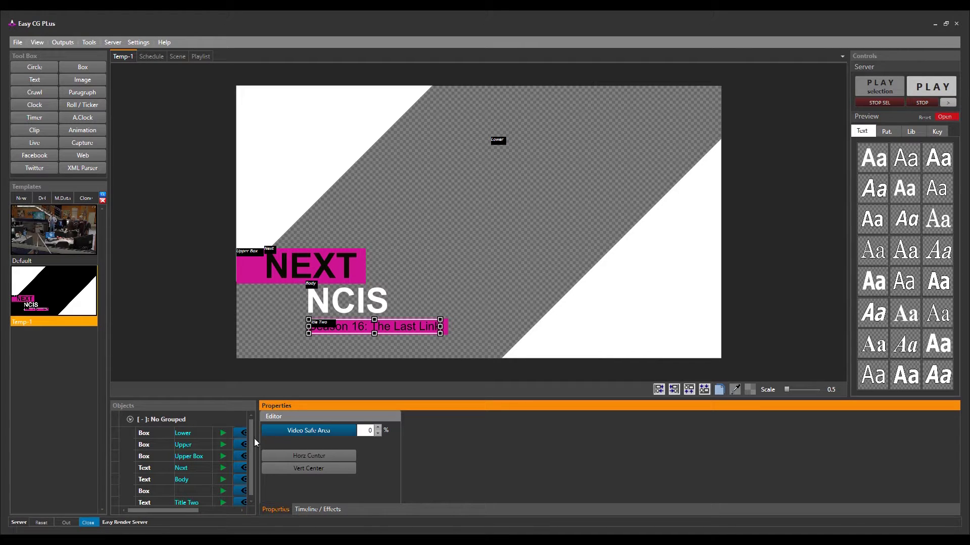
# - Show the template's timeline and effects, and enlarge the timeline area until every object's track fits
pyautogui.click(306, 510)
pyautogui.moveTo(259, 462); pyautogui.dragTo(308, 463)
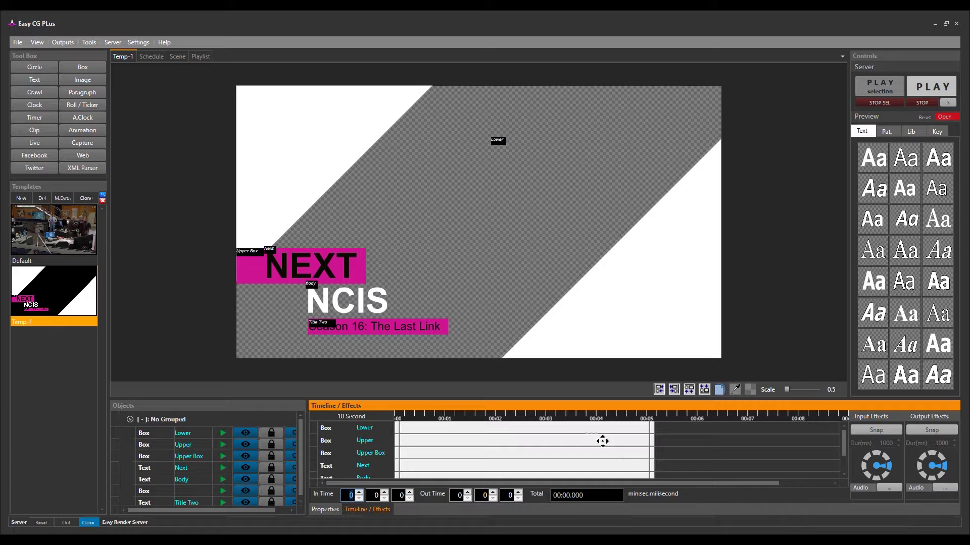
pyautogui.moveTo(563, 400); pyautogui.dragTo(551, 321)
pyautogui.scroll(-1, 590, 257)
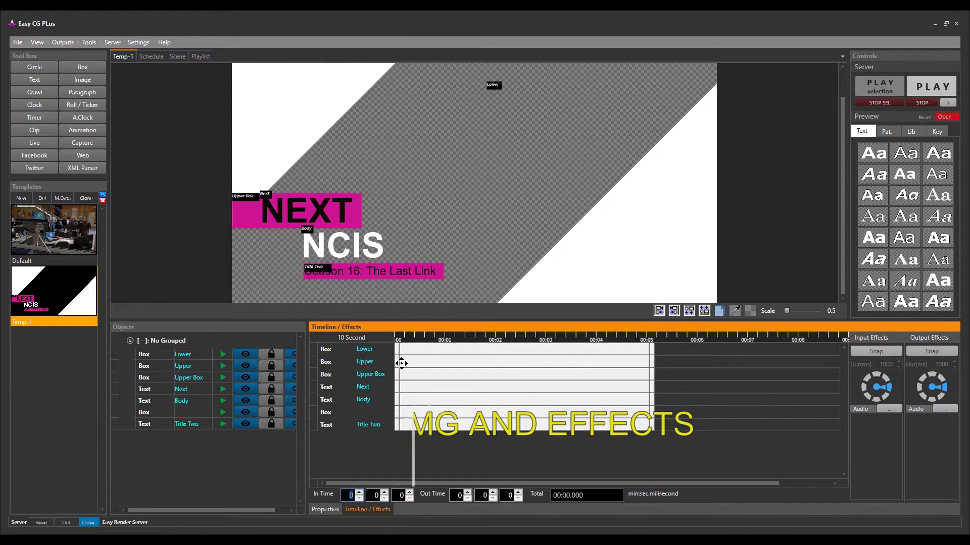
# - Start the Upper Box track at 0.876 s and Next at 1.154 s, and give Upper Box Push input and leftward Push output effects
pyautogui.moveTo(397, 377); pyautogui.dragTo(453, 389)
pyautogui.click(387, 377)
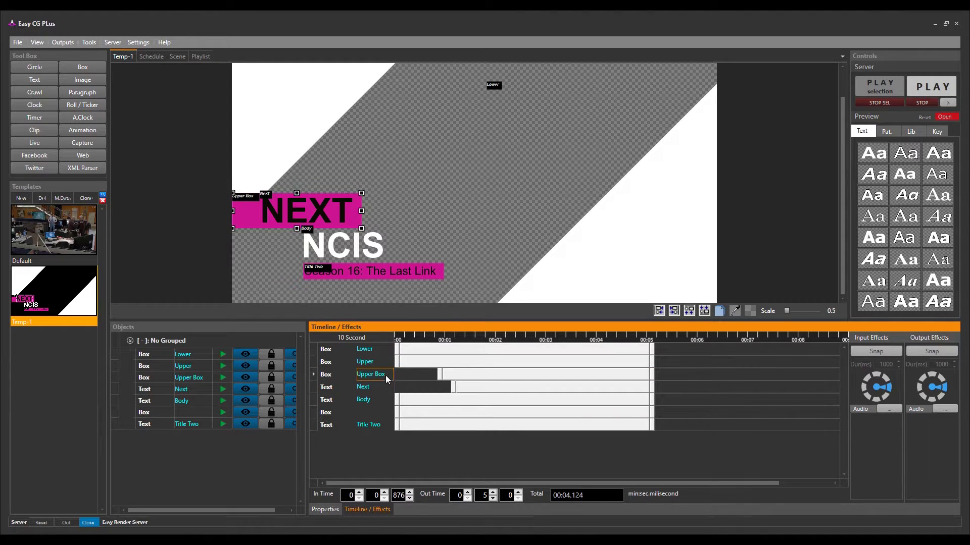
pyautogui.click(879, 387)
pyautogui.click(919, 388)
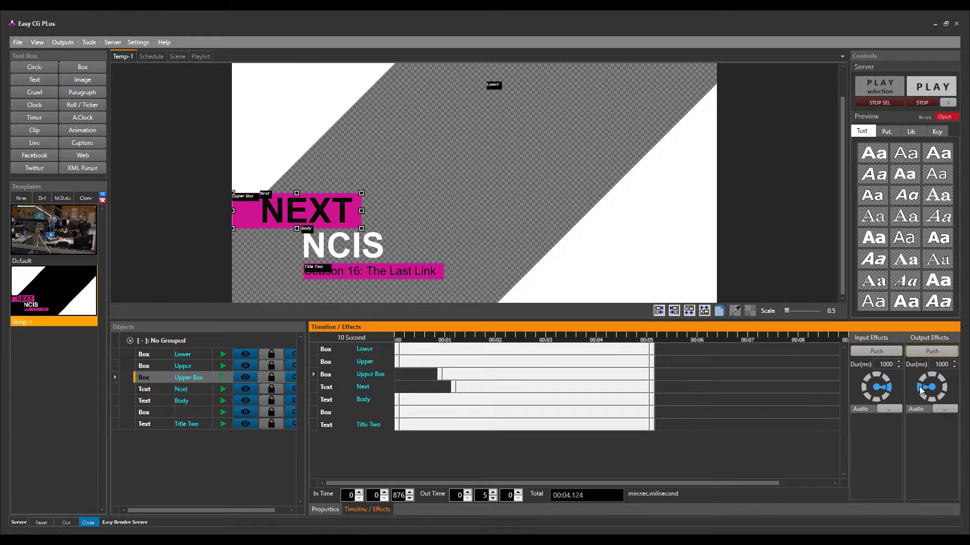
# - Give the Next text a Push input effect and a leftward Push output effect
pyautogui.click(159, 377)
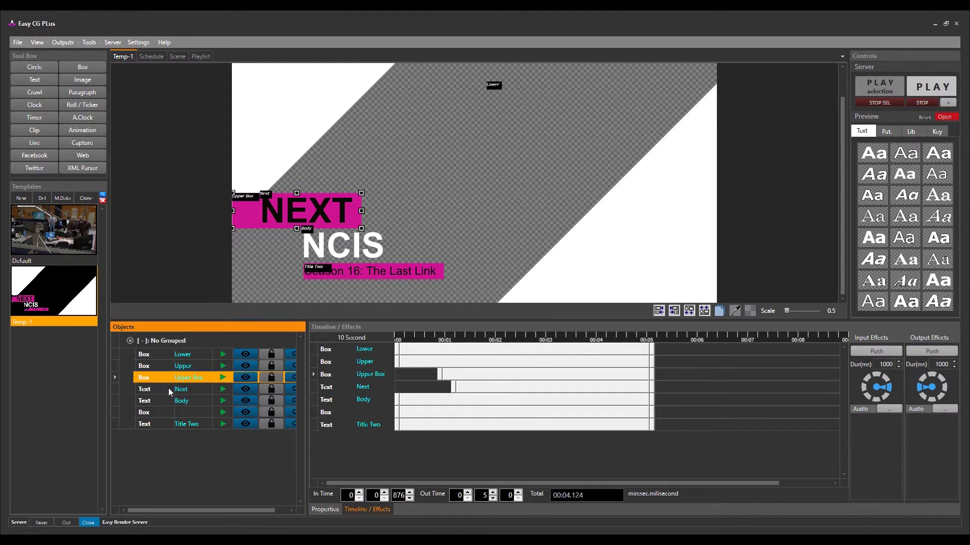
pyautogui.click(168, 388)
pyautogui.click(883, 355)
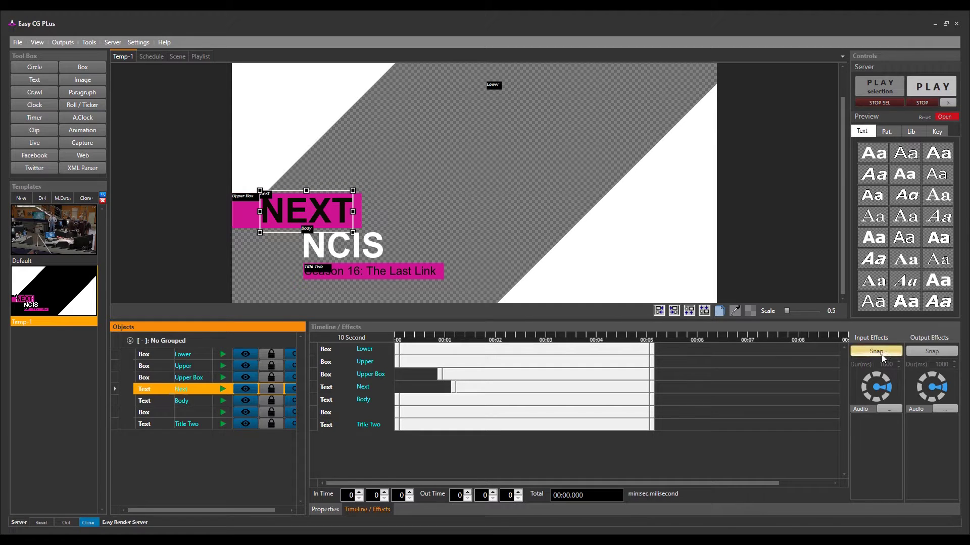
pyautogui.click(876, 387)
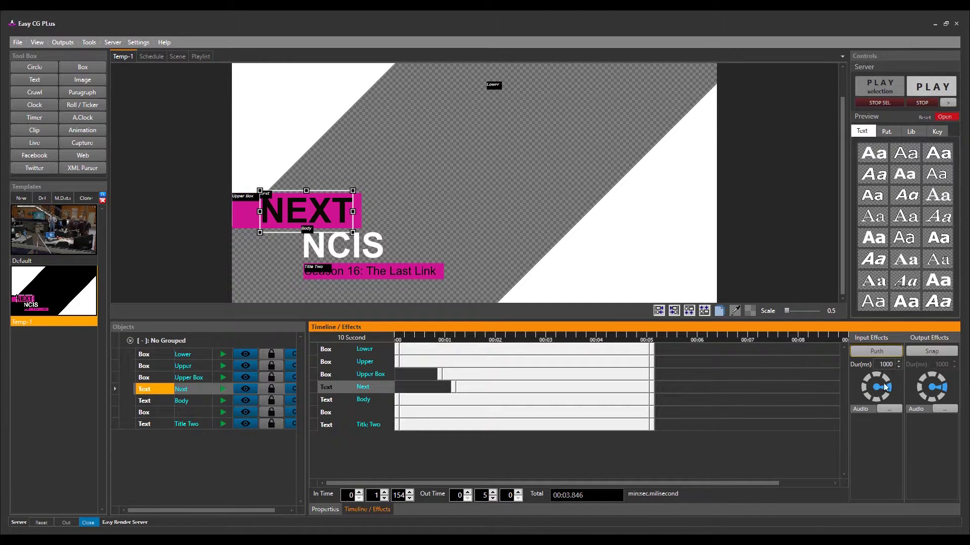
pyautogui.click(925, 388)
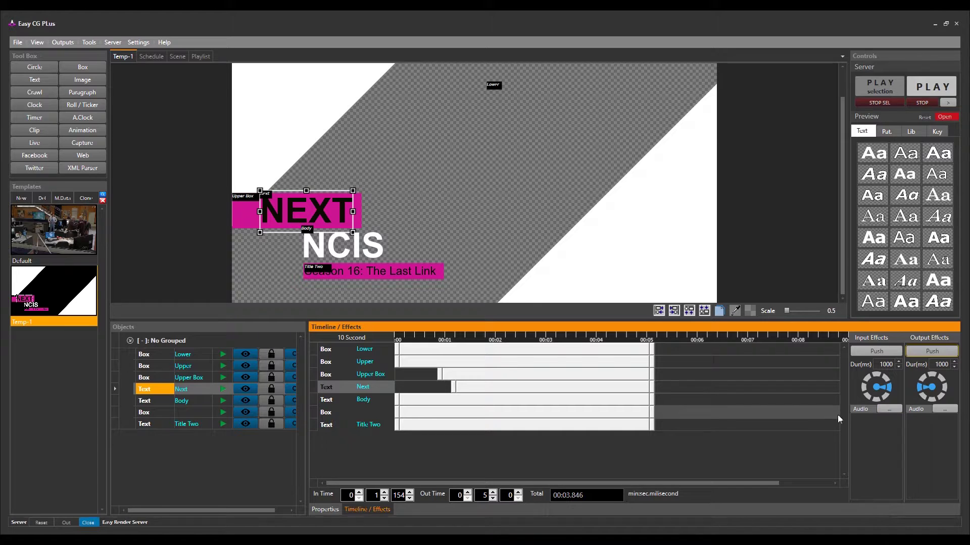
# - Apply Push input and output effects to the Body text, with the output directed left
pyautogui.click(169, 404)
pyautogui.click(169, 404)
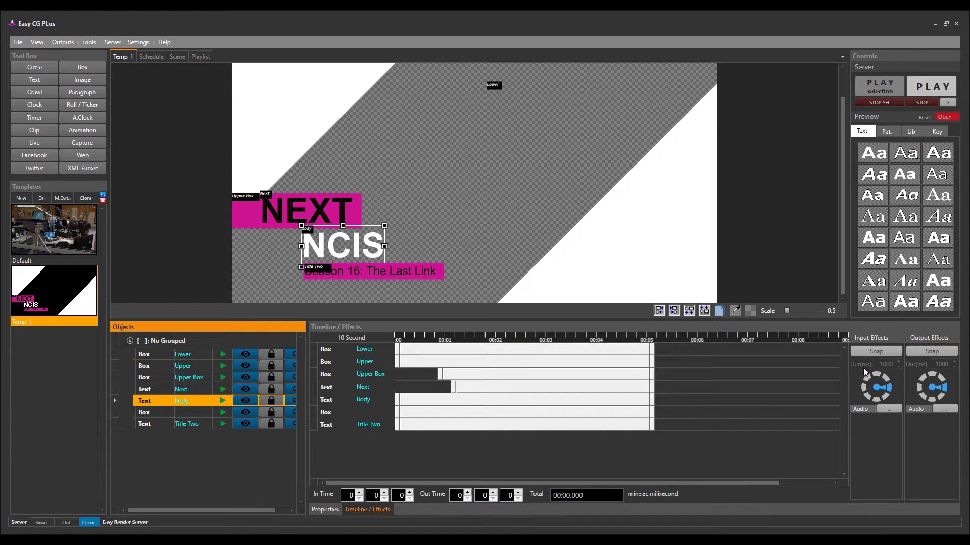
pyautogui.click(929, 352)
pyautogui.click(918, 388)
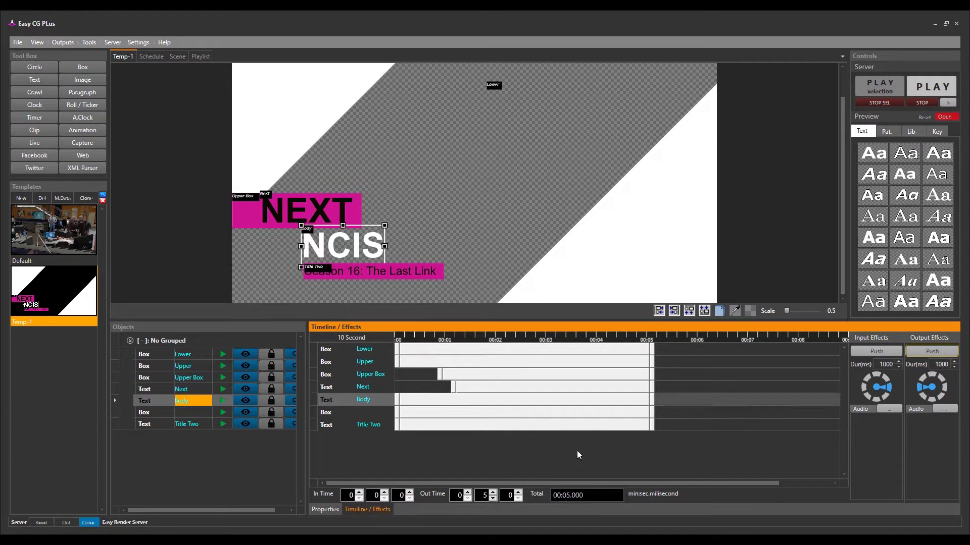
# - Apply Push input and leftward Push output effects to the untagged box behind the Season 16 text
pyautogui.click(189, 413)
pyautogui.click(189, 410)
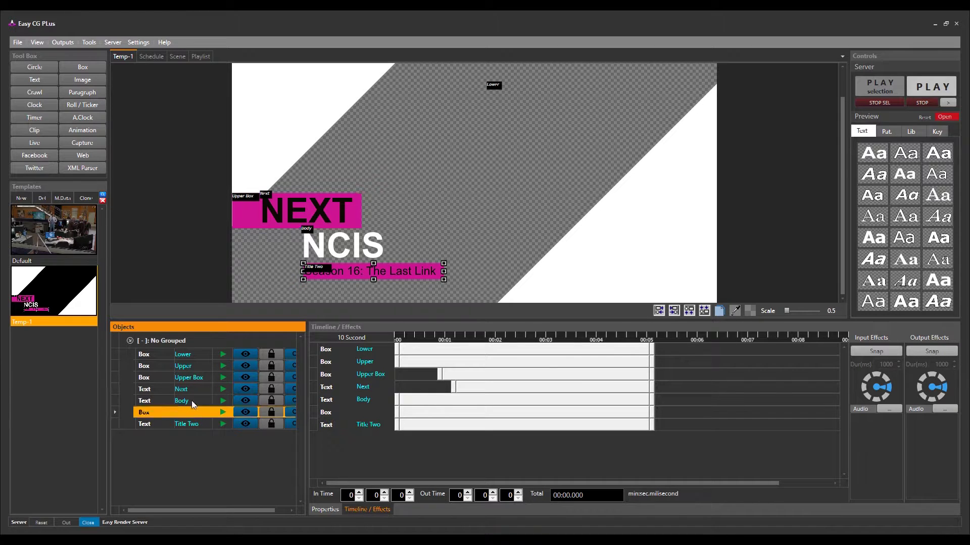
pyautogui.click(194, 423)
pyautogui.click(201, 413)
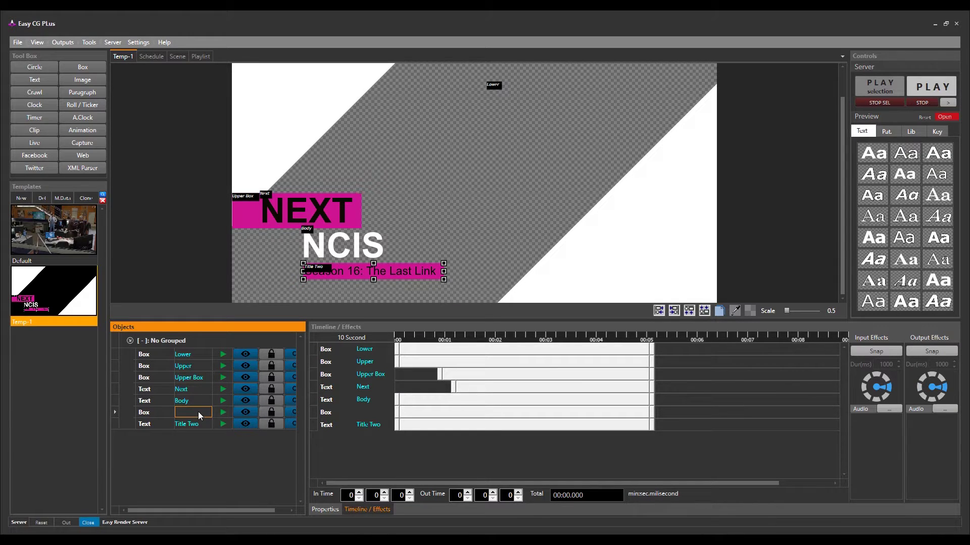
pyautogui.click(626, 428)
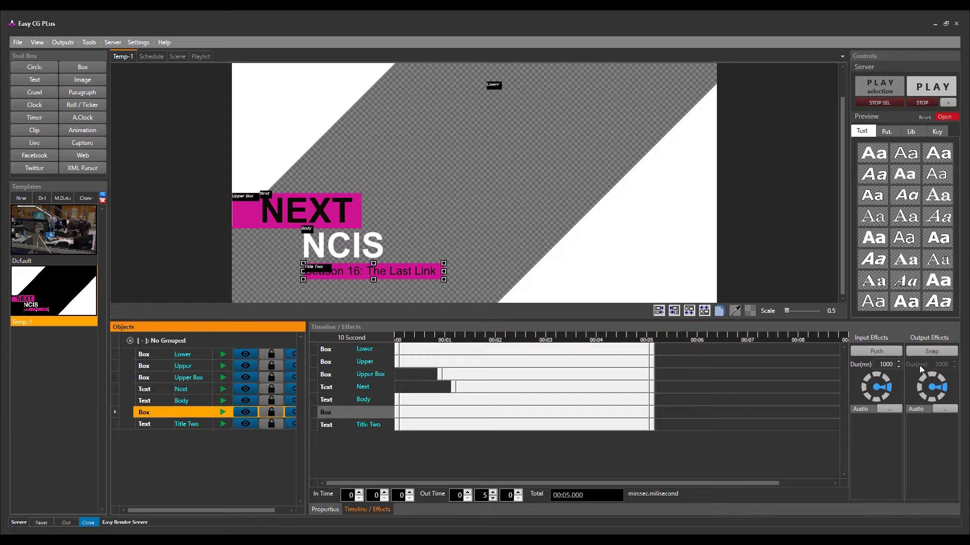
# - Set the Title Two text's input and output effects to Fade
pyautogui.click(200, 425)
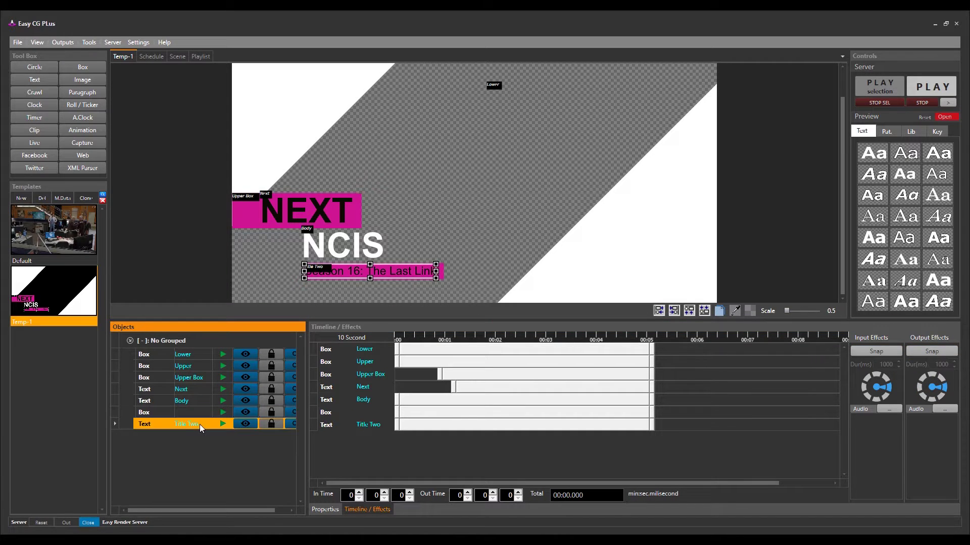
pyautogui.click(866, 353)
pyautogui.click(876, 372)
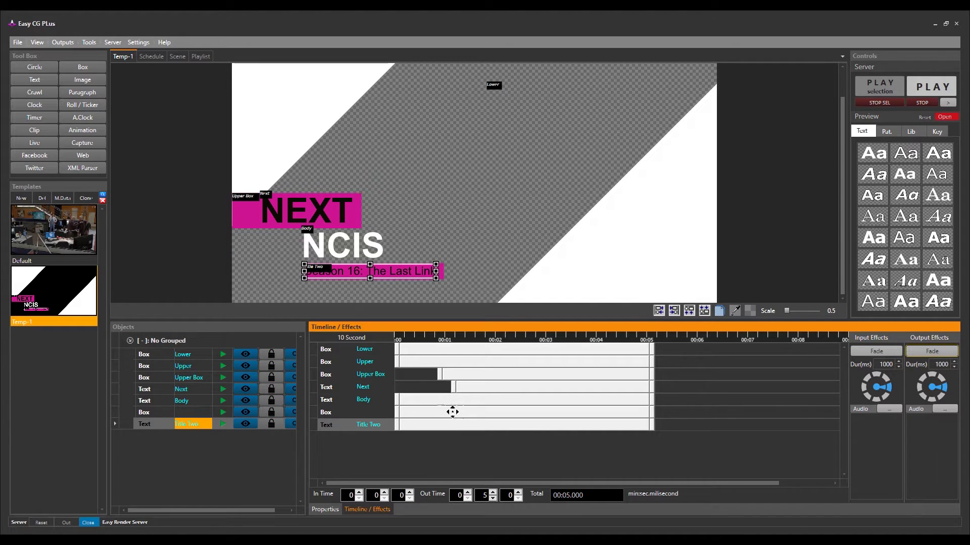
# - Stagger the timeline starts of Next, Body, the untagged box and Title Two in sequence, with the untagged box entering at 3.360 s
pyautogui.moveTo(453, 387)
pyautogui.mouseDown()
pyautogui.moveTo(426, 386)
pyautogui.moveTo(466, 386)
pyautogui.mouseUp()
pyautogui.moveTo(382, 398); pyautogui.dragTo(505, 398)
pyautogui.moveTo(385, 413); pyautogui.dragTo(537, 414)
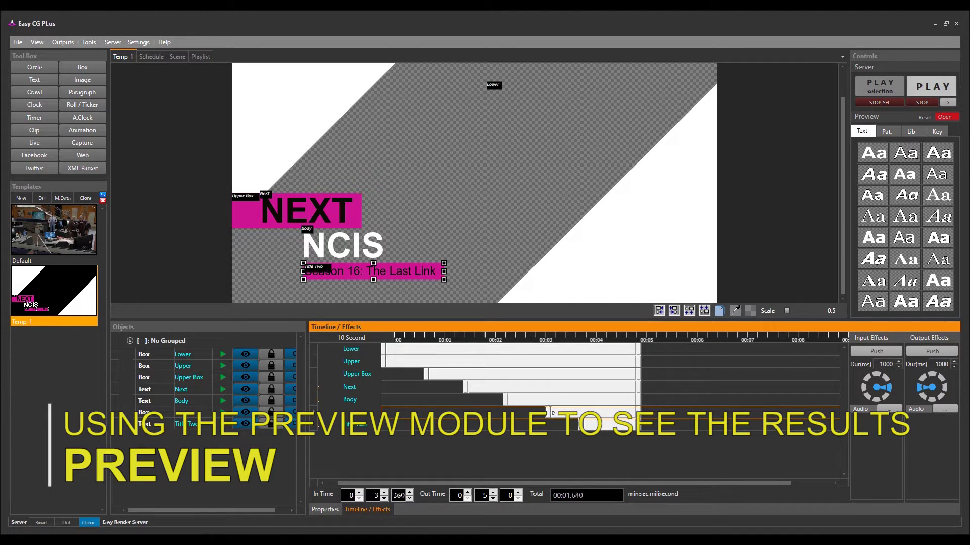
# - Preview the Default clip with Temp-1 played over it, stop and replay Temp-1, and close the preview
pyautogui.click(944, 117)
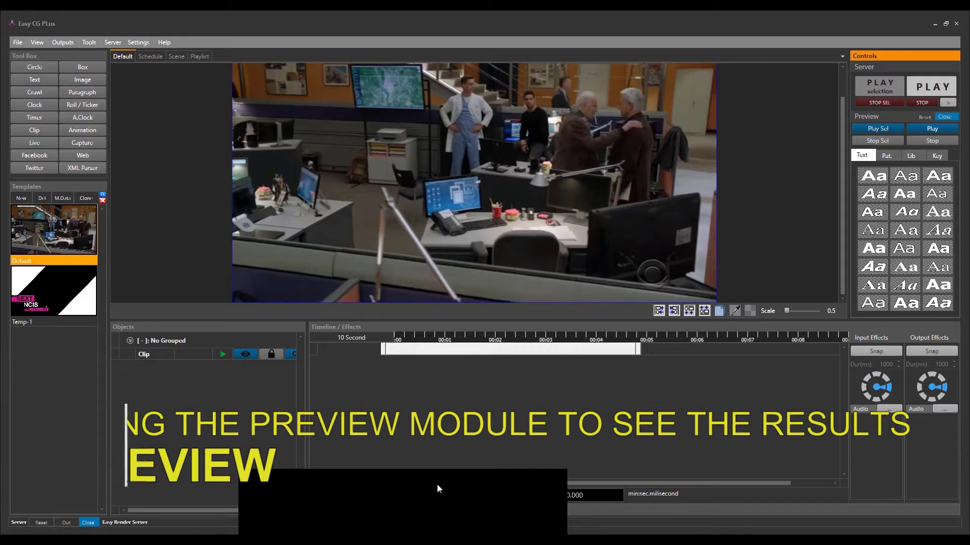
pyautogui.click(938, 130)
pyautogui.click(33, 277)
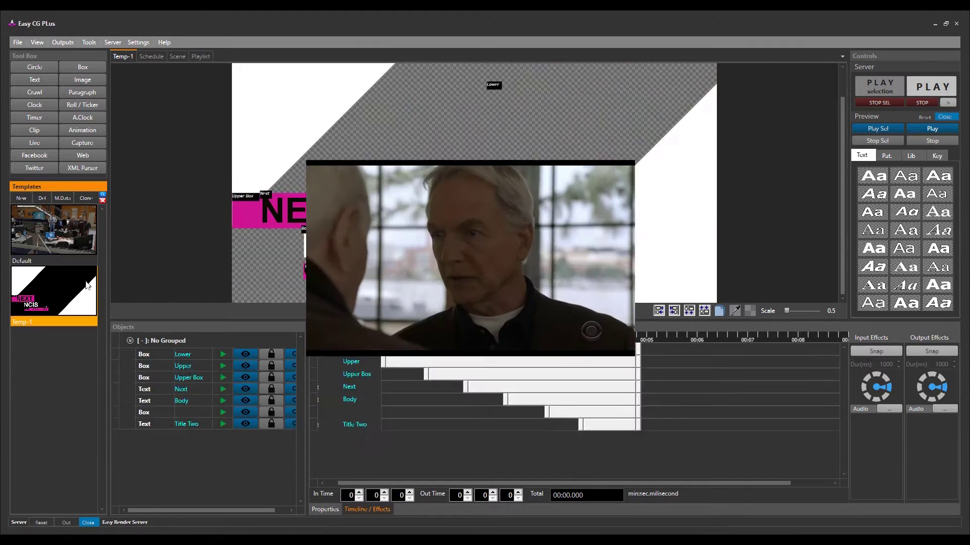
pyautogui.click(938, 130)
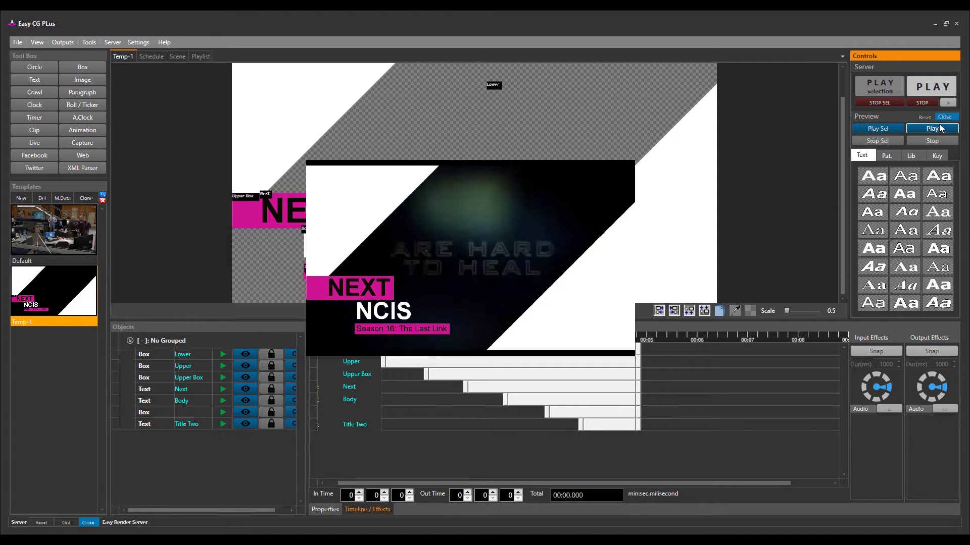
pyautogui.click(942, 142)
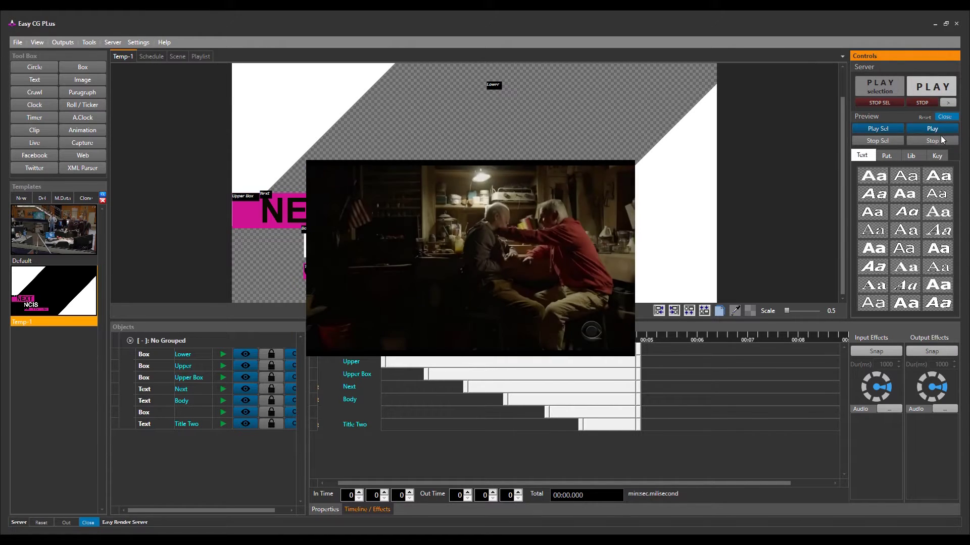
pyautogui.click(942, 129)
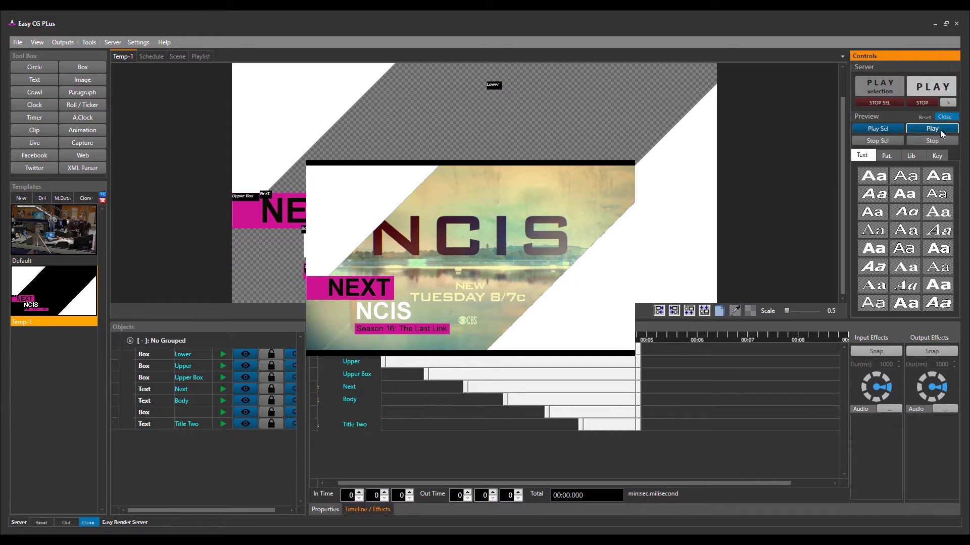
pyautogui.click(944, 117)
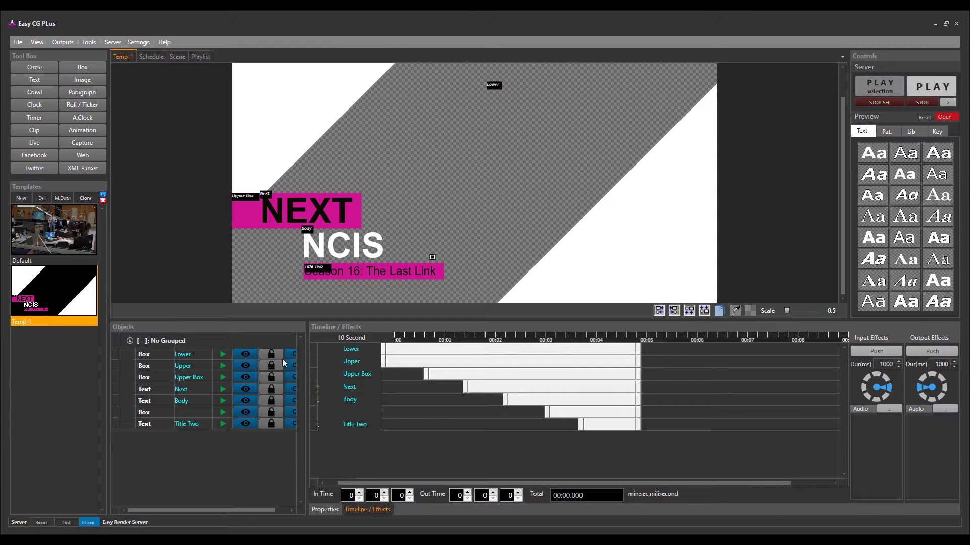
# - Widen the object properties area and set the Lower box's fill alpha to 100
pyautogui.click(327, 349)
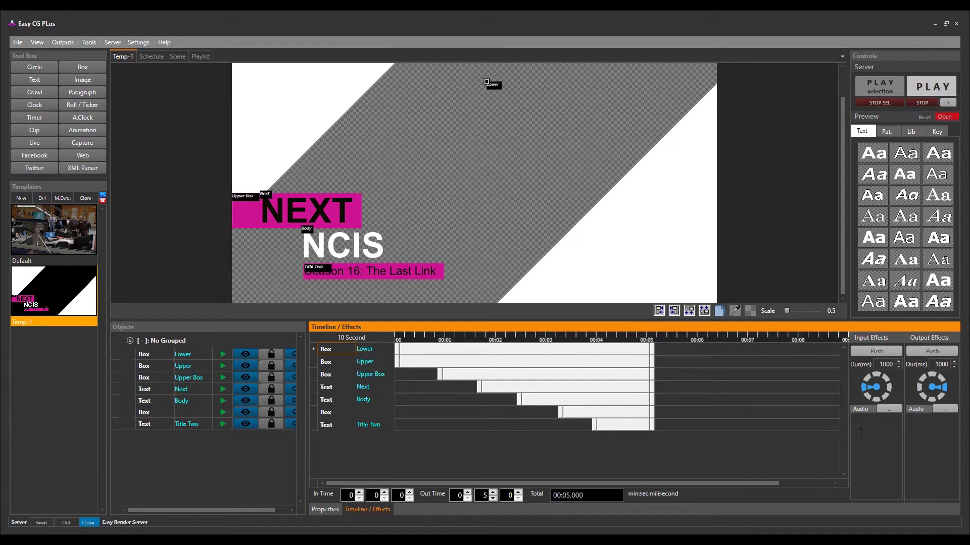
pyautogui.click(325, 509)
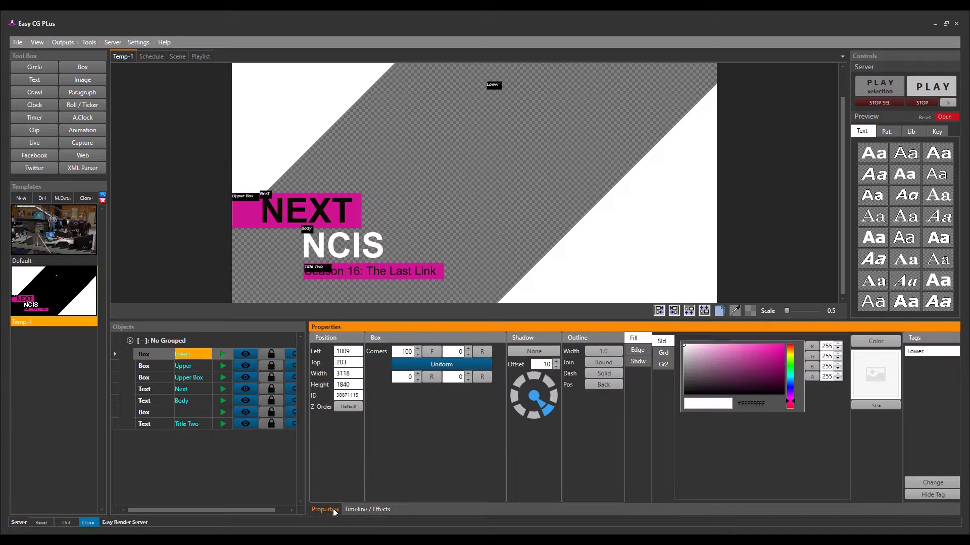
pyautogui.moveTo(308, 453); pyautogui.dragTo(233, 404)
pyautogui.click(165, 356)
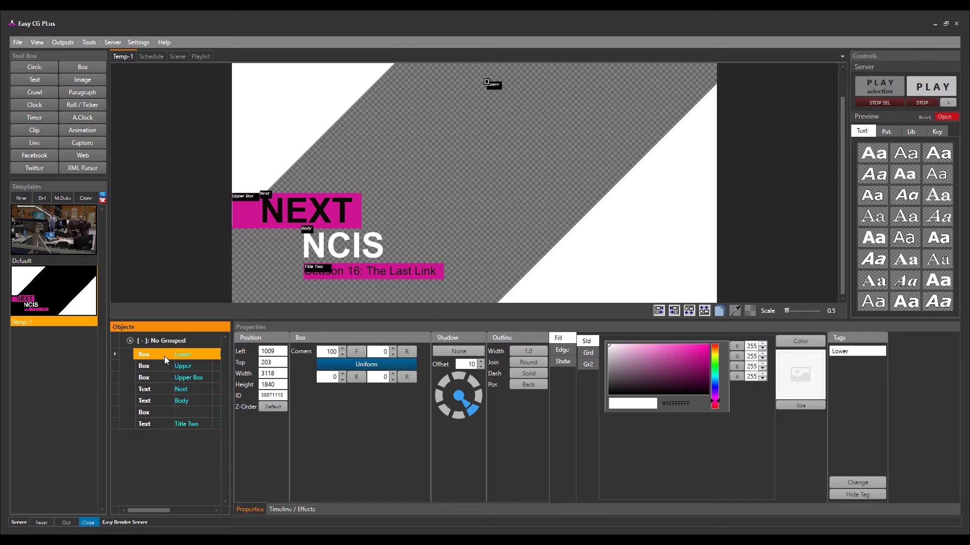
pyautogui.doubleClick(751, 377)
pyautogui.write('100')
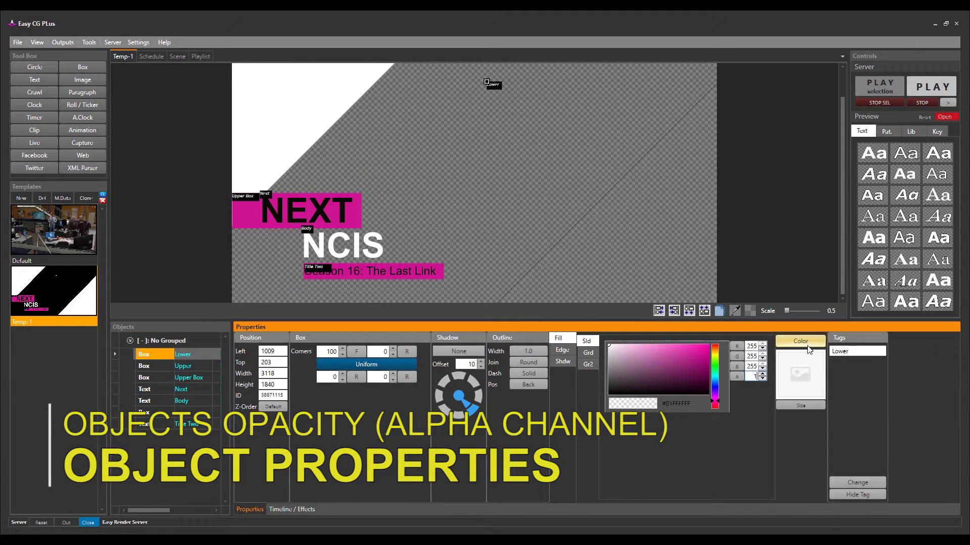
pyautogui.press('Return')
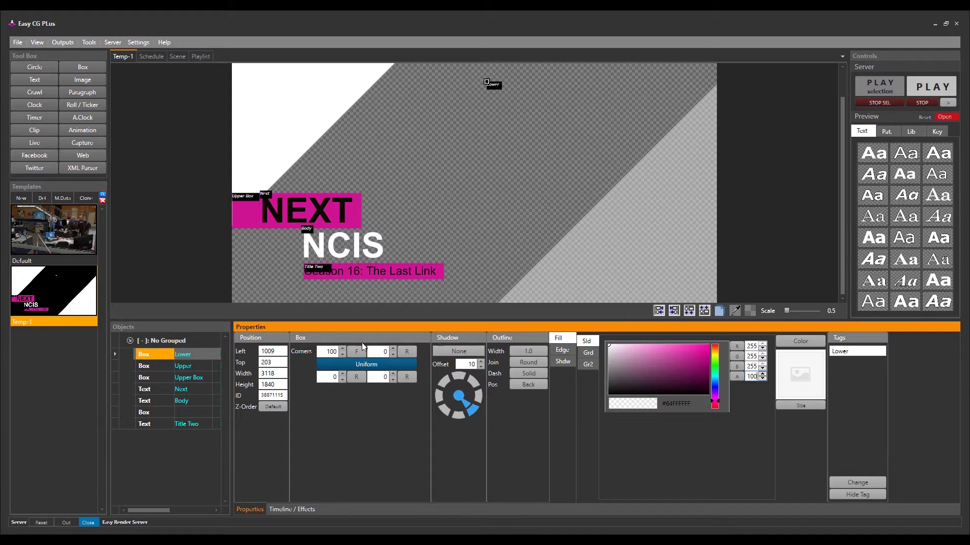
# - Set the Upper box's fill alpha to 100
pyautogui.click(158, 367)
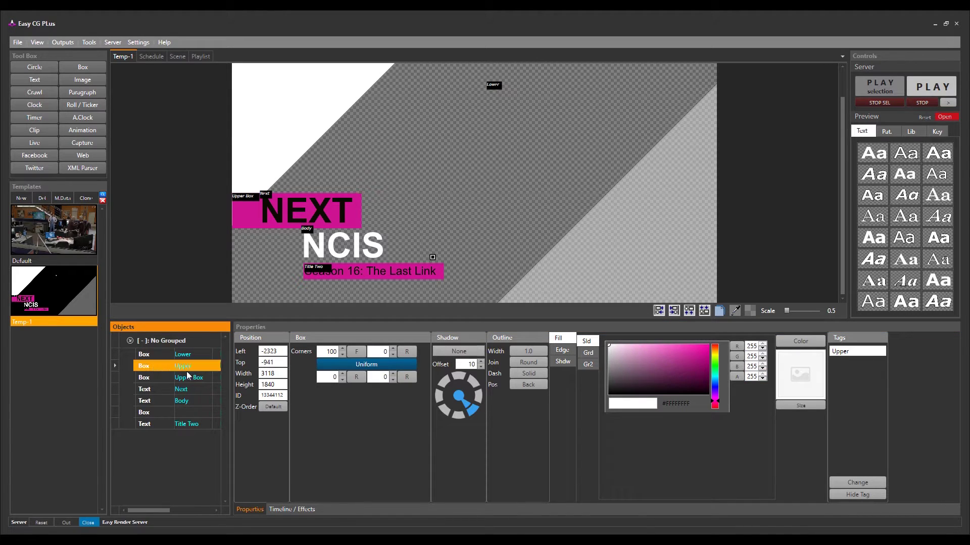
pyautogui.doubleClick(751, 376)
pyautogui.write('100')
pyautogui.press('Return')
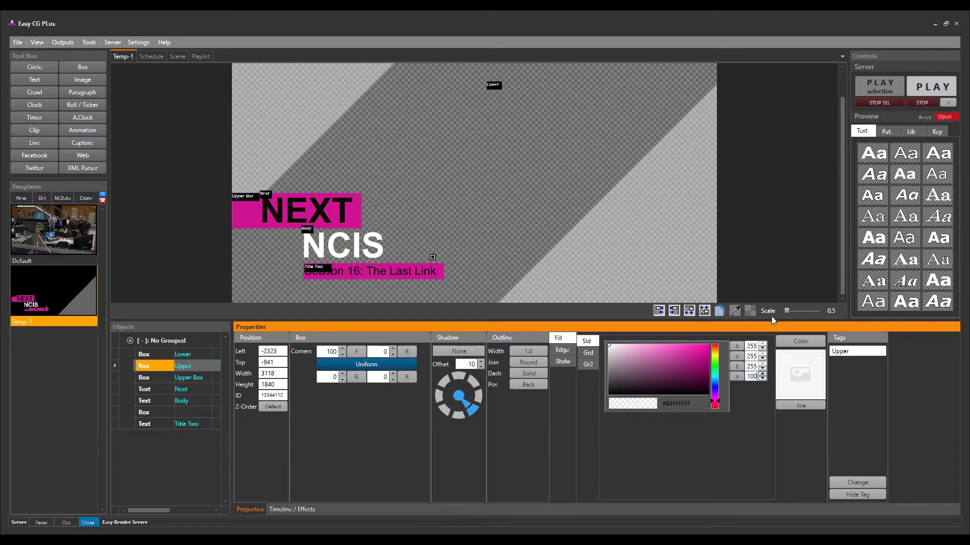
# - Set the outline width of both the Upper and Lower boxes to 0.0
pyautogui.click(535, 350)
pyautogui.click(531, 103)
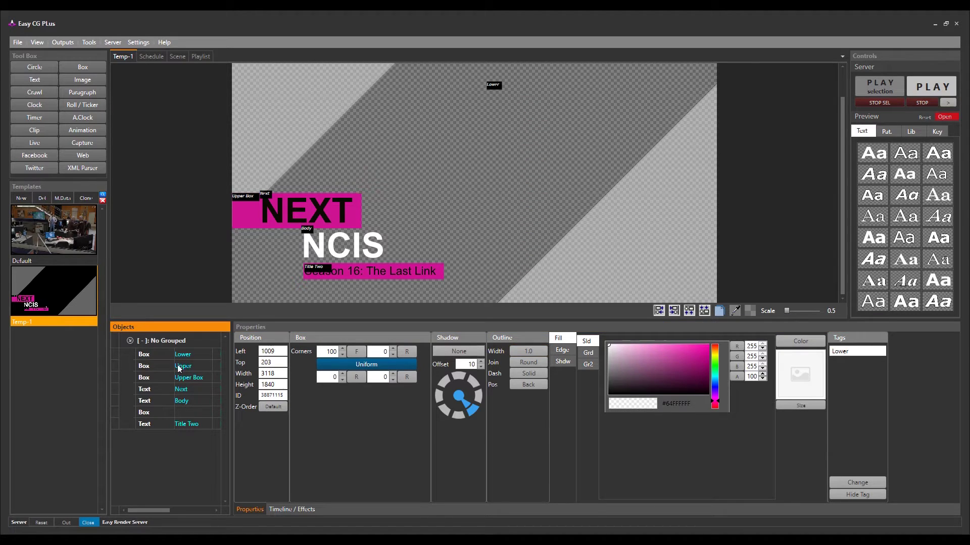
pyautogui.click(151, 354)
pyautogui.click(528, 351)
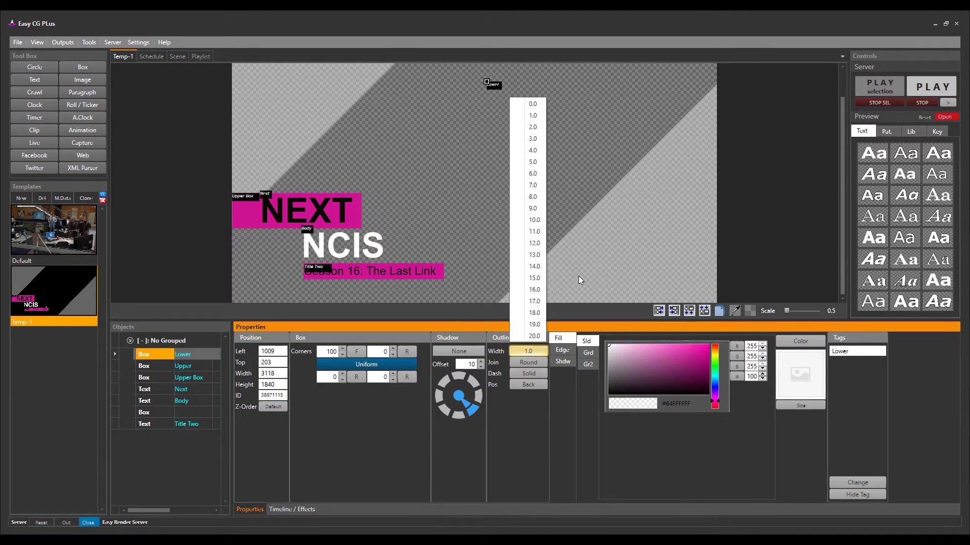
pyautogui.click(538, 108)
pyautogui.click(538, 110)
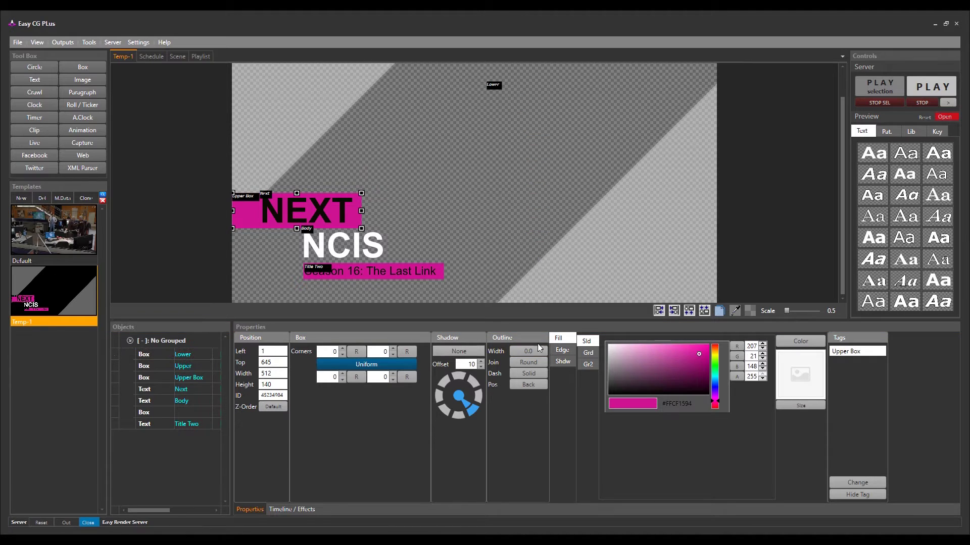
# - Set the fill alpha of the magenta Upper Box behind NEXT to 200
pyautogui.click(321, 211)
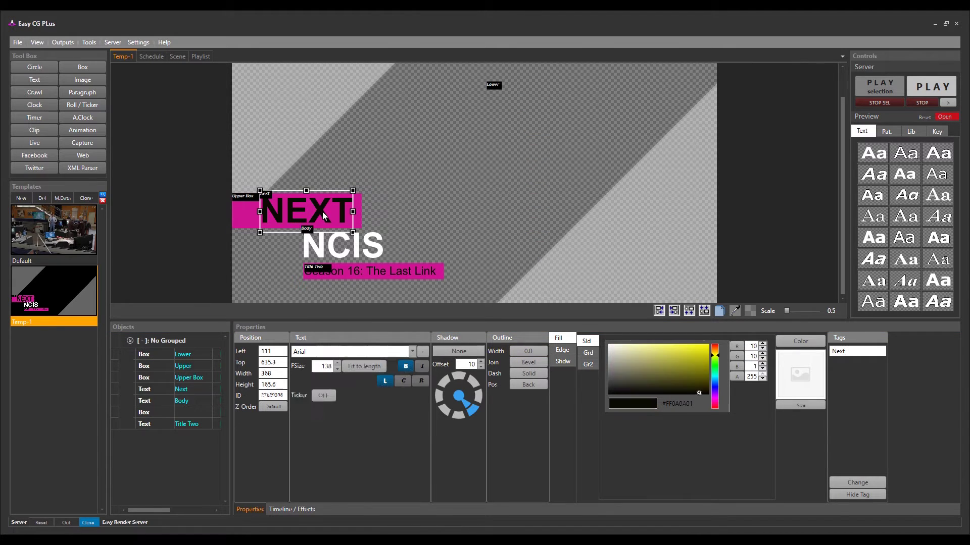
pyautogui.click(241, 225)
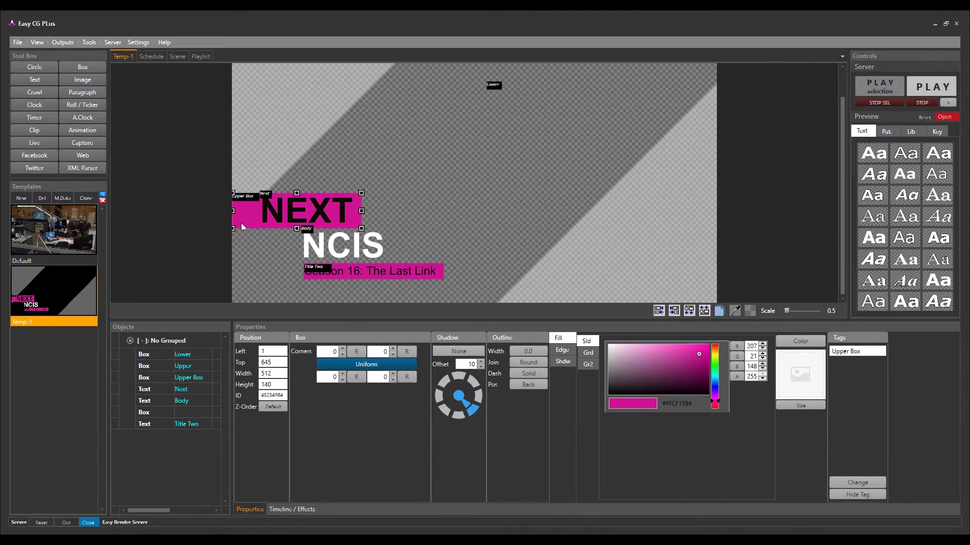
pyautogui.doubleClick(748, 377)
pyautogui.write('200')
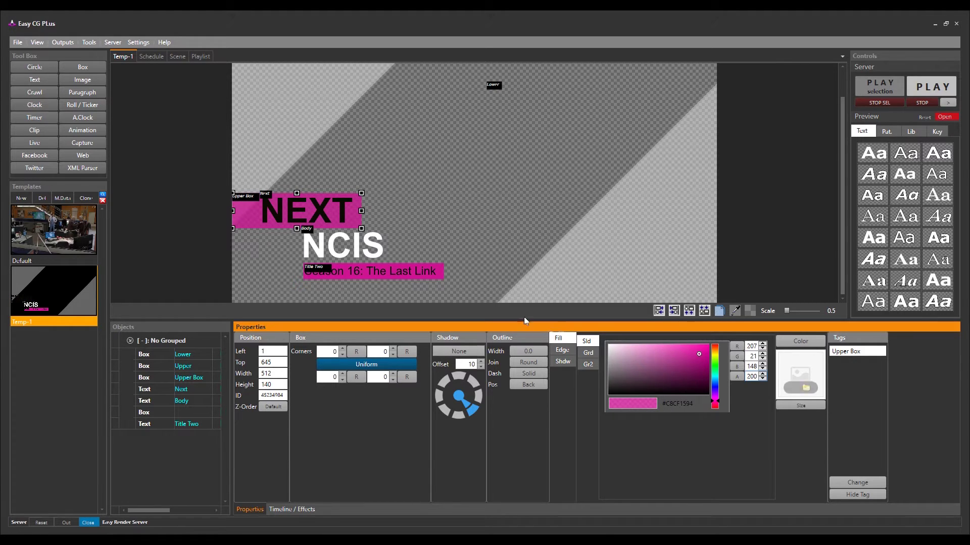
# - Set the fill alpha of the magenta box behind the Season 16 text to 200
pyautogui.click(428, 275)
pyautogui.click(441, 278)
pyautogui.click(745, 380)
pyautogui.write('200')
pyautogui.press('Return')
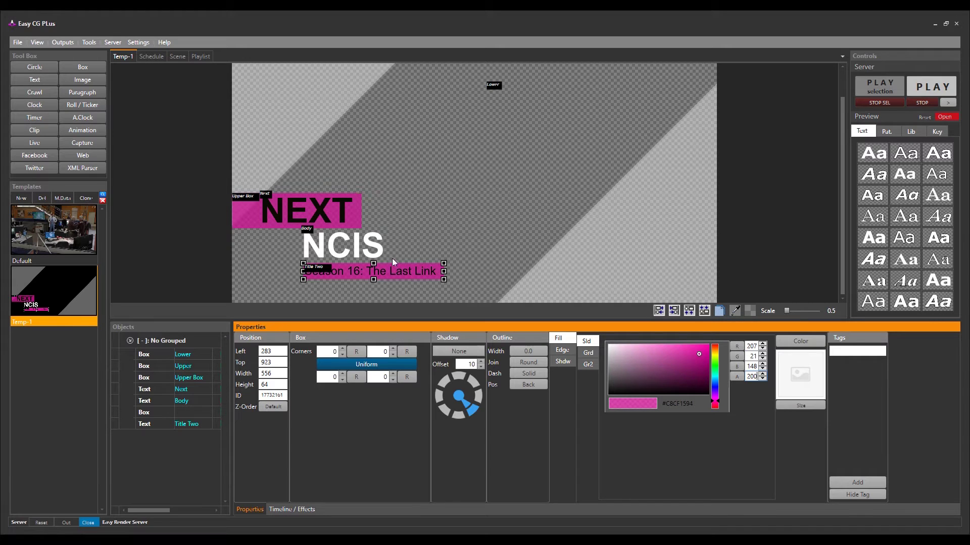
# - Open the preview again and play the semi-transparent Temp-1 template over the Default clip
pyautogui.click(944, 116)
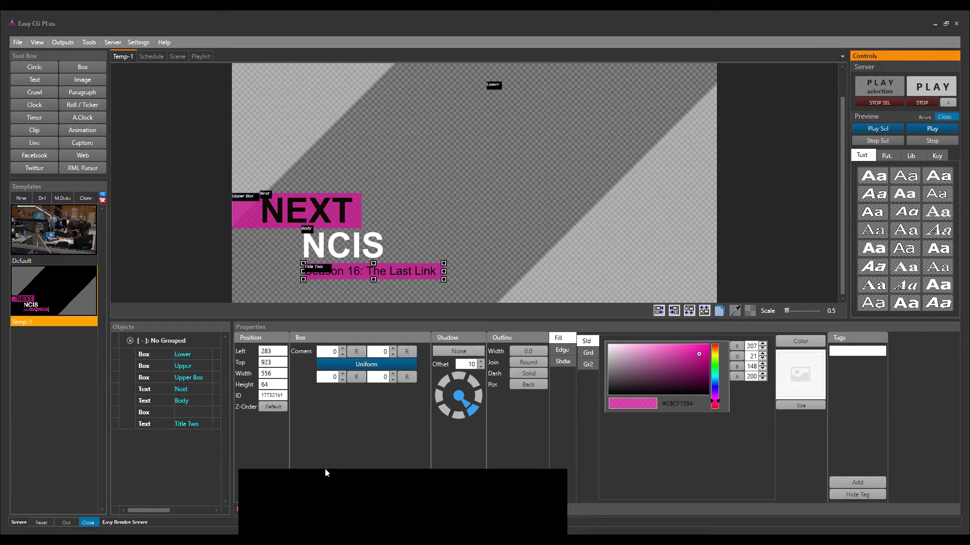
pyautogui.click(23, 225)
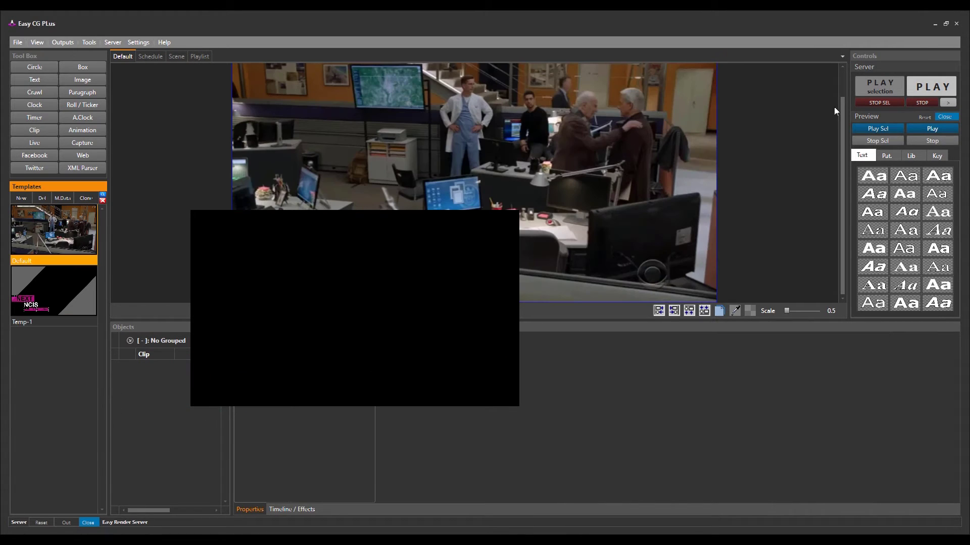
pyautogui.click(50, 283)
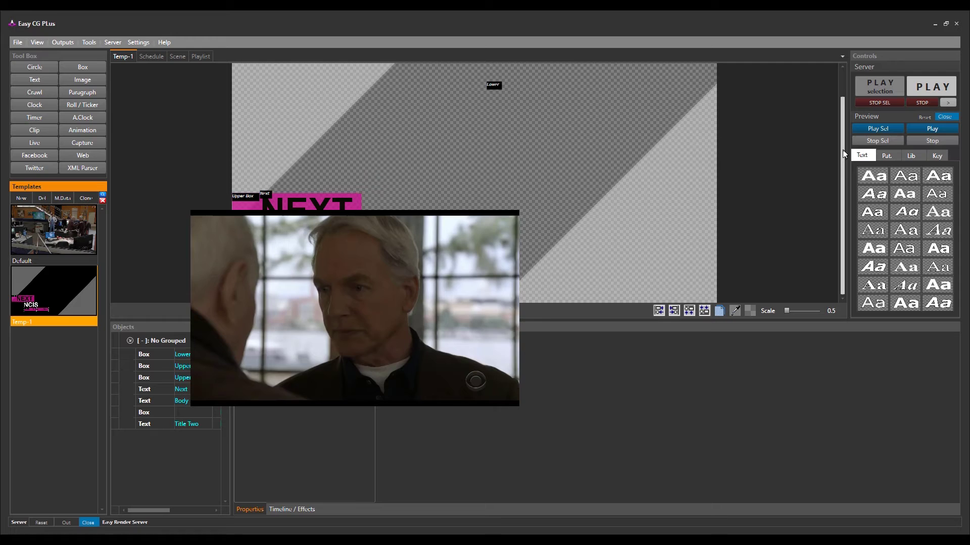
pyautogui.click(922, 129)
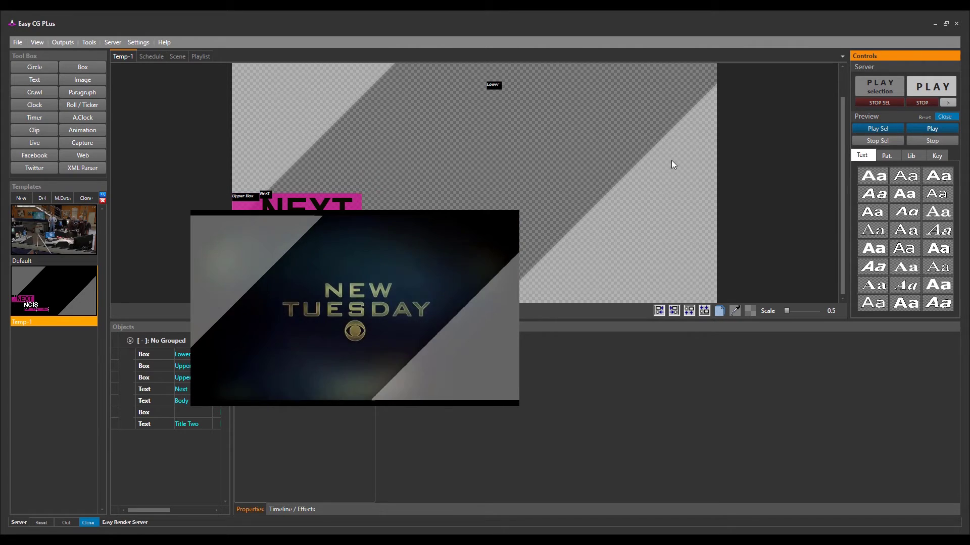